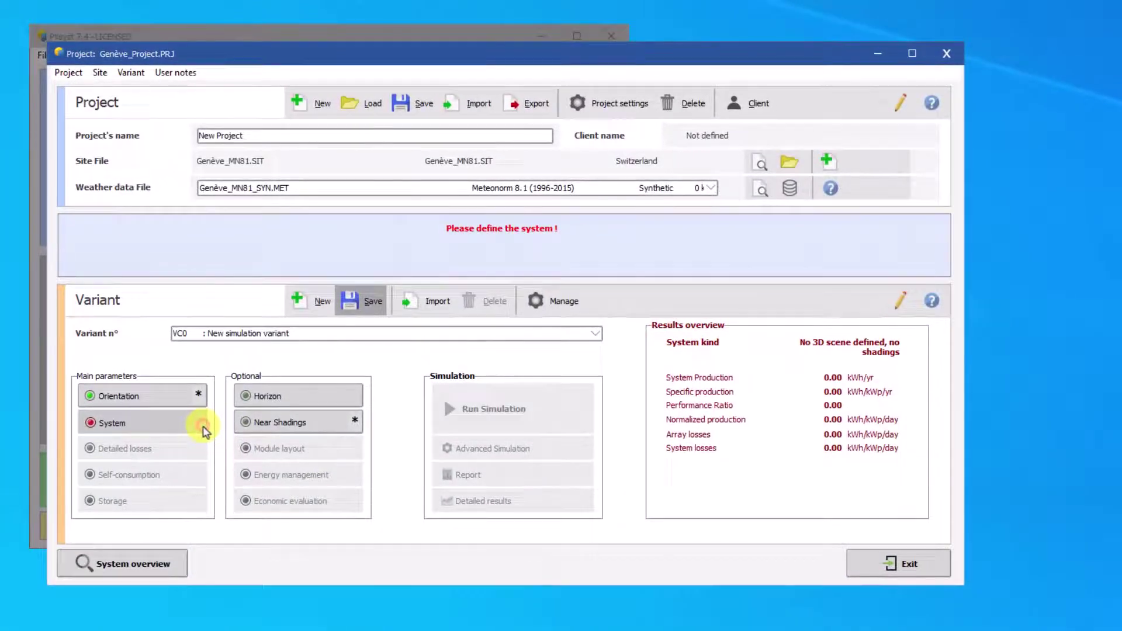
# Pair the 340 Wp Mono Twin module with the 12 kWac 2-MPPT inverter in the first sub-array
pyautogui.click(181, 398)
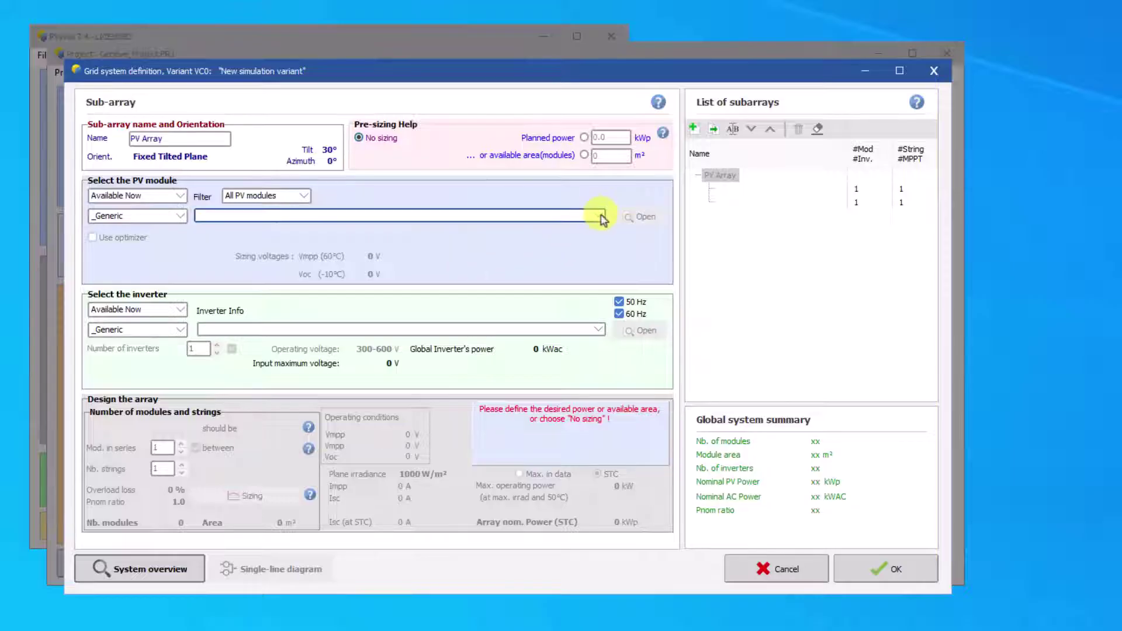
pyautogui.click(598, 216)
pyautogui.scroll(-1, 575, 263)
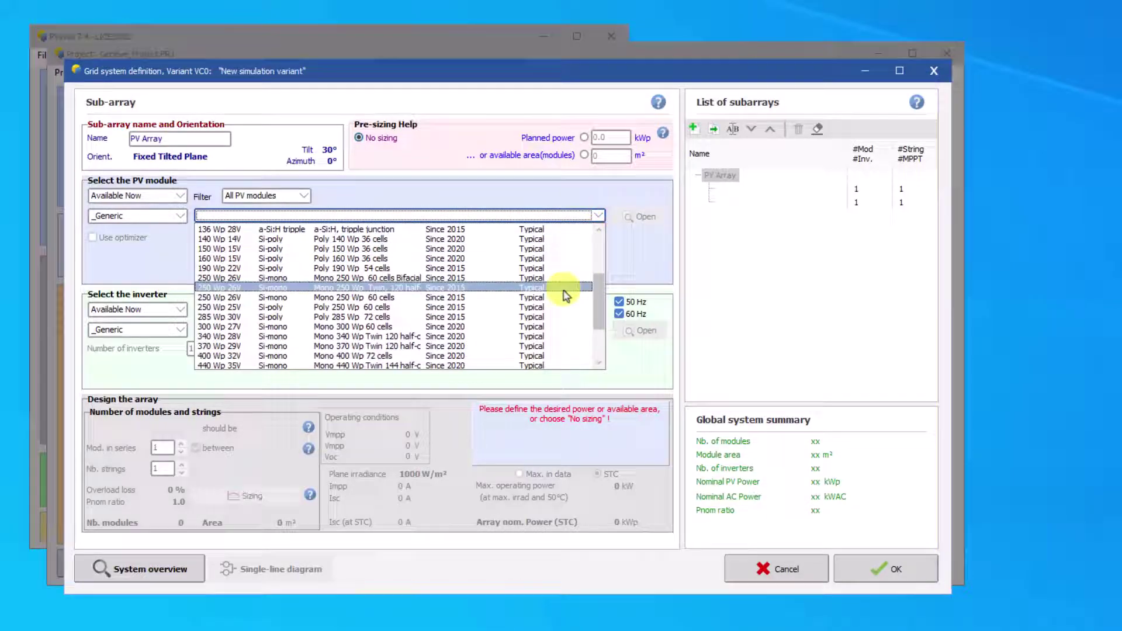
pyautogui.click(561, 336)
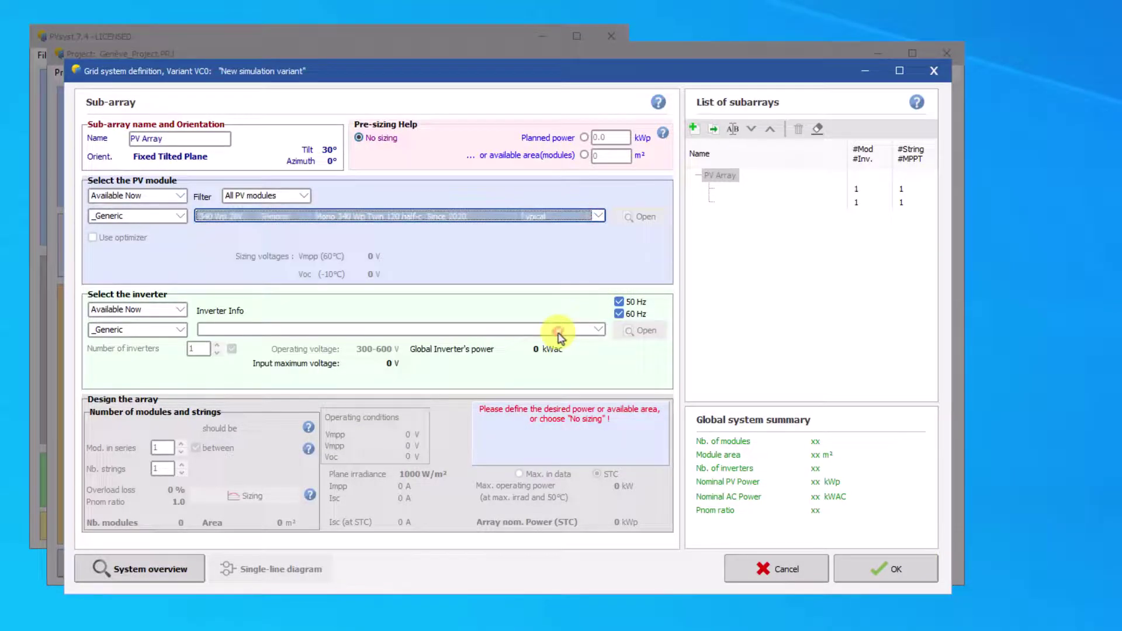
pyautogui.click(588, 330)
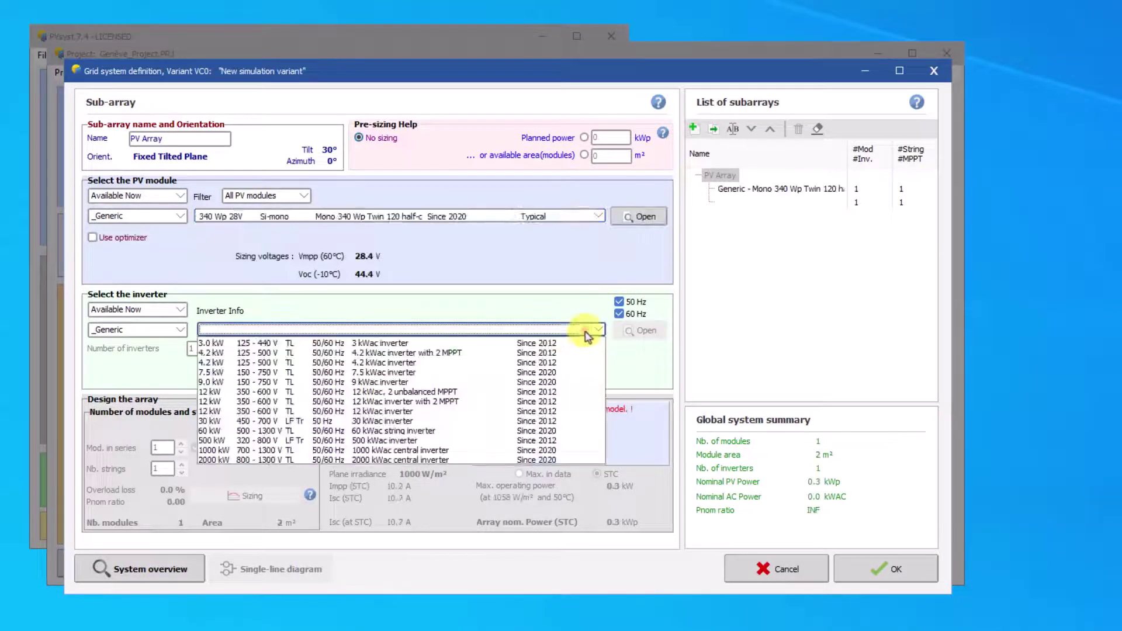
pyautogui.click(554, 402)
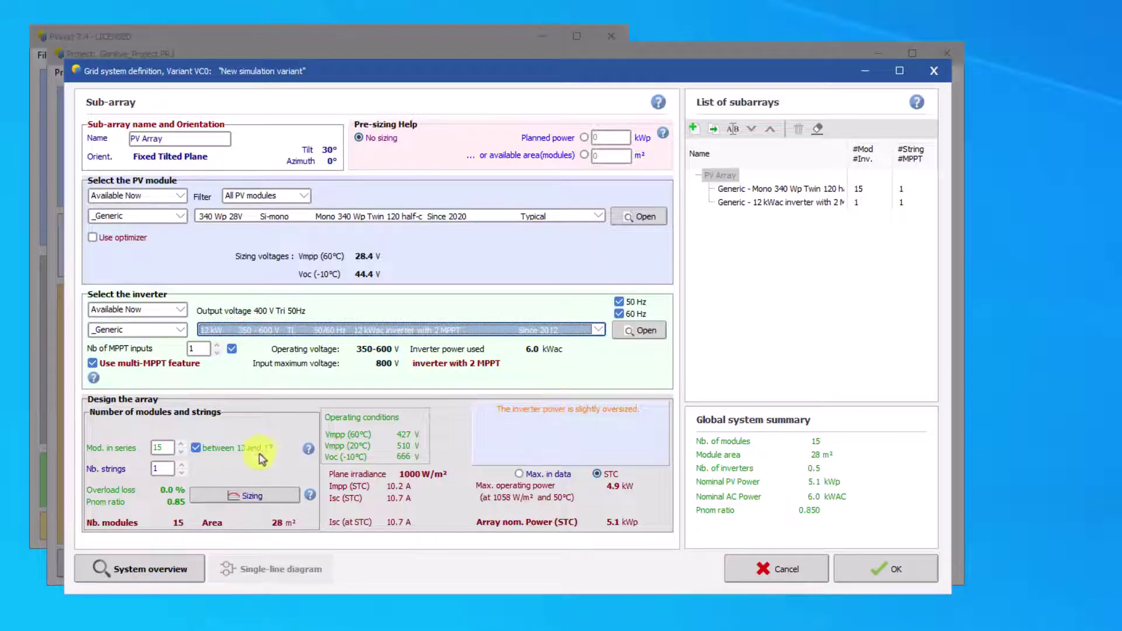
# Raise modules in series from 15 to 17, giving 5.8 kWp
pyautogui.click(184, 444)
pyautogui.click(184, 444)
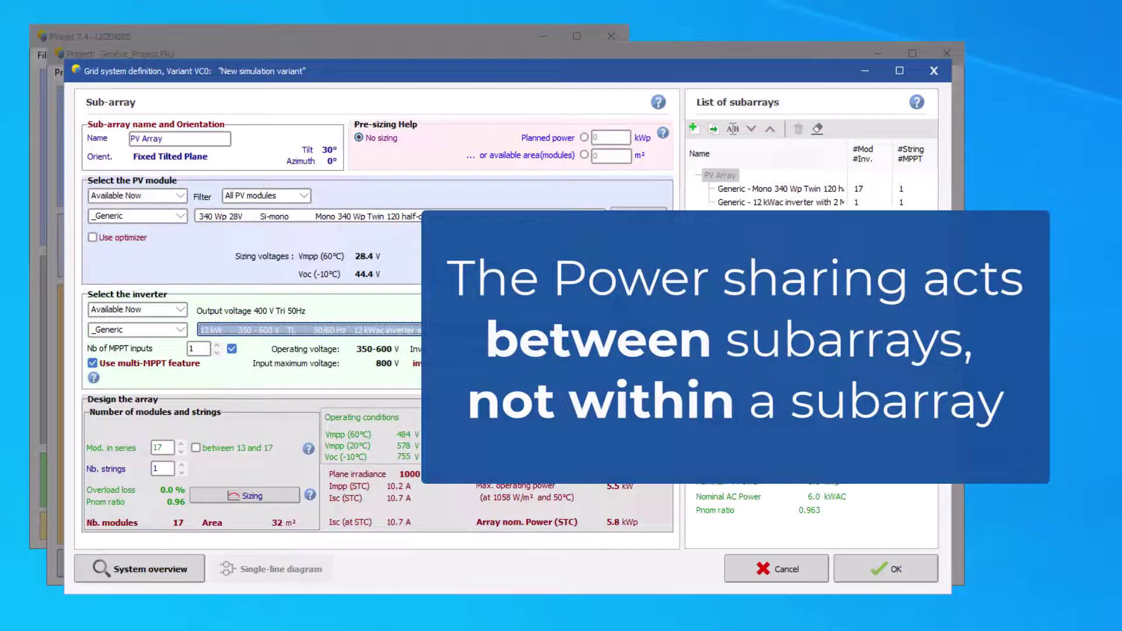
# Rename the PV Array sub-array to 'Sub-array #1'
pyautogui.click(728, 133)
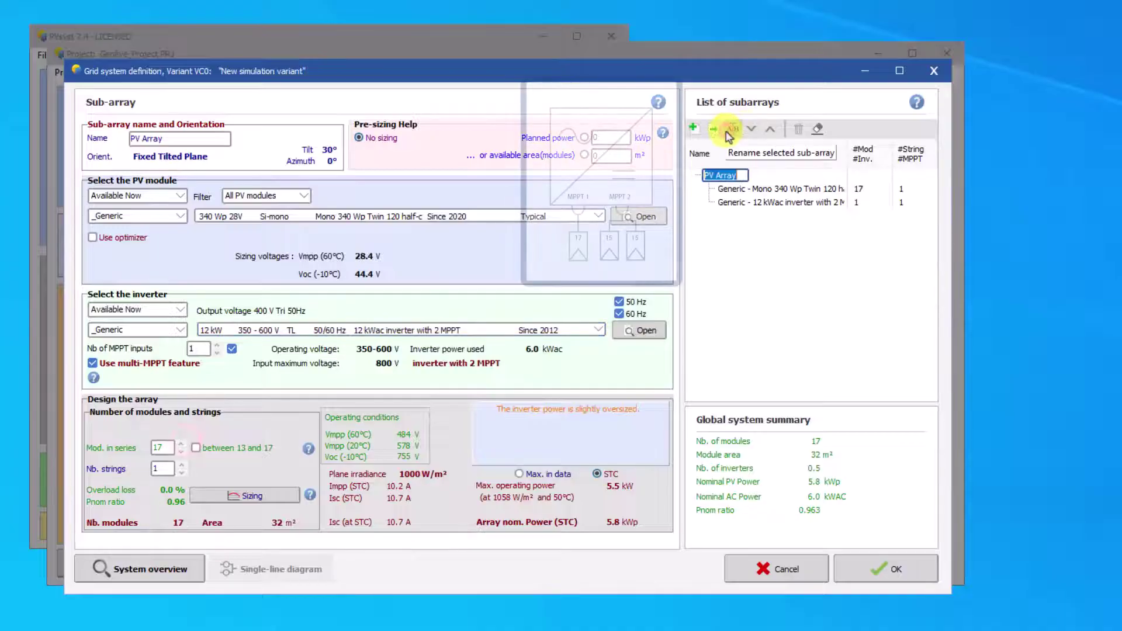
pyautogui.write('Sub-array #1')
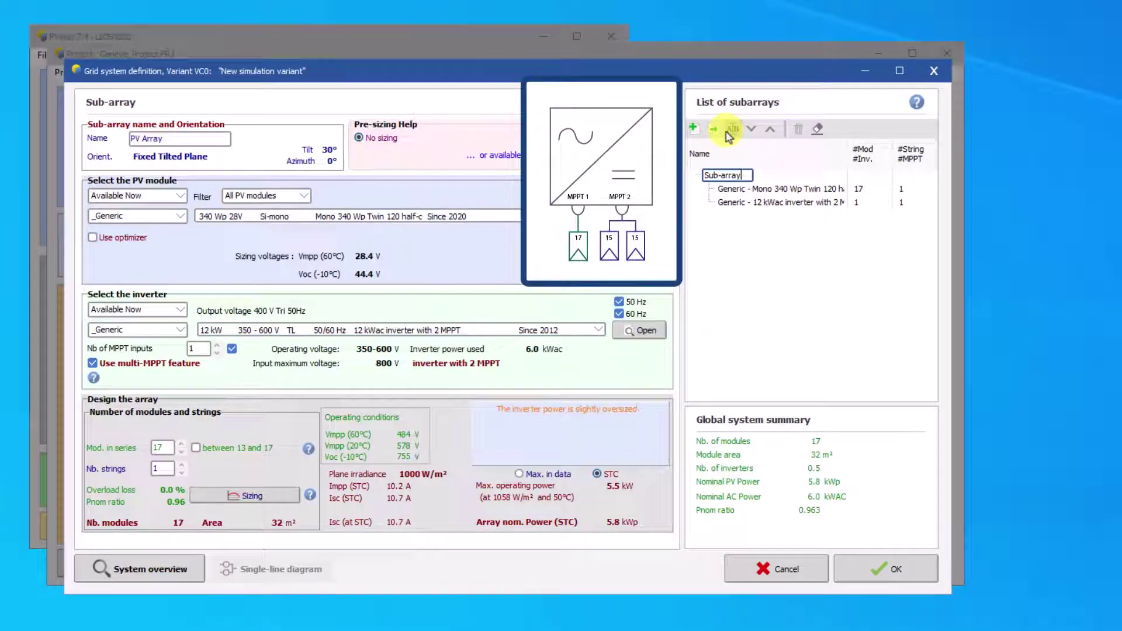
pyautogui.press('Return')
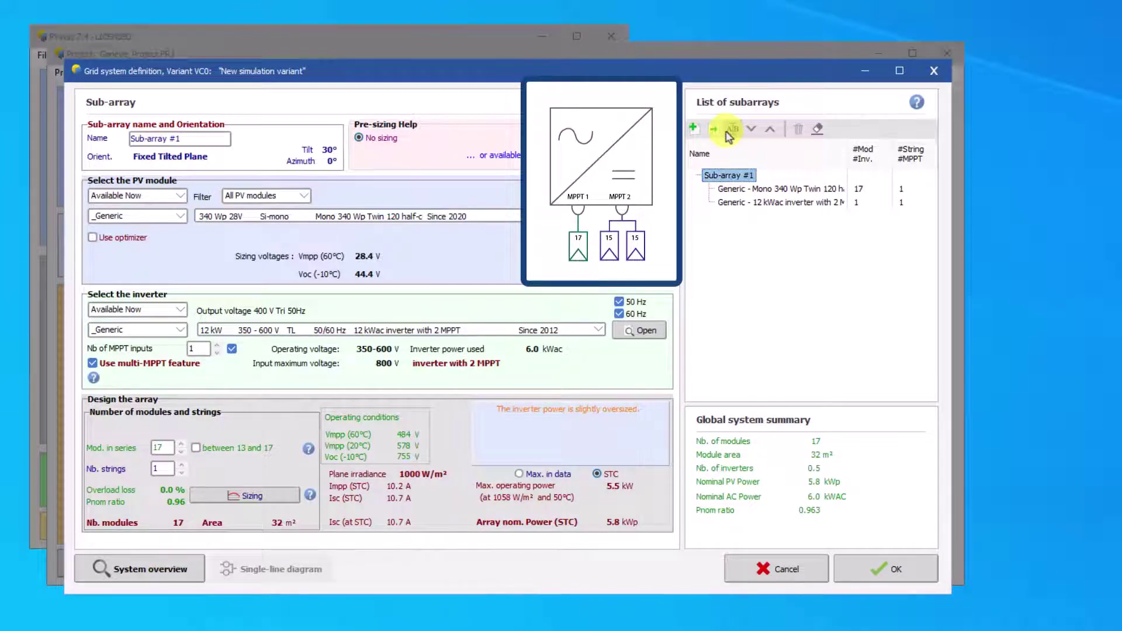
# Copy it as Sub-array #2 with Poly 285 Wp 72-cell modules, 15 in series, 2 strings
pyautogui.click(713, 129)
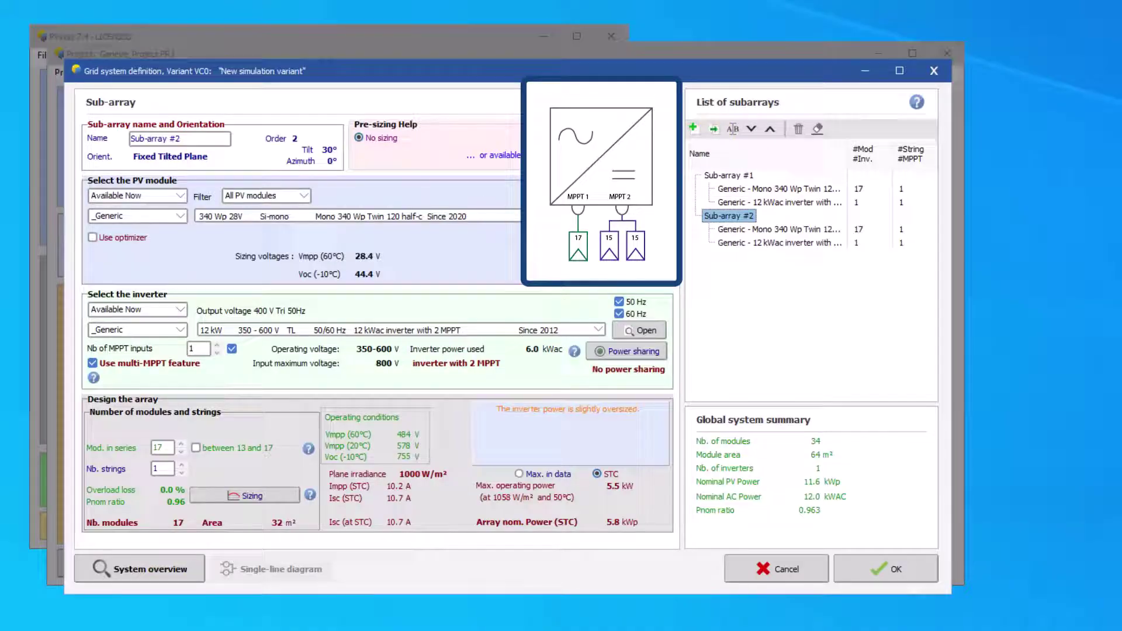
pyautogui.click(357, 216)
pyautogui.click(356, 232)
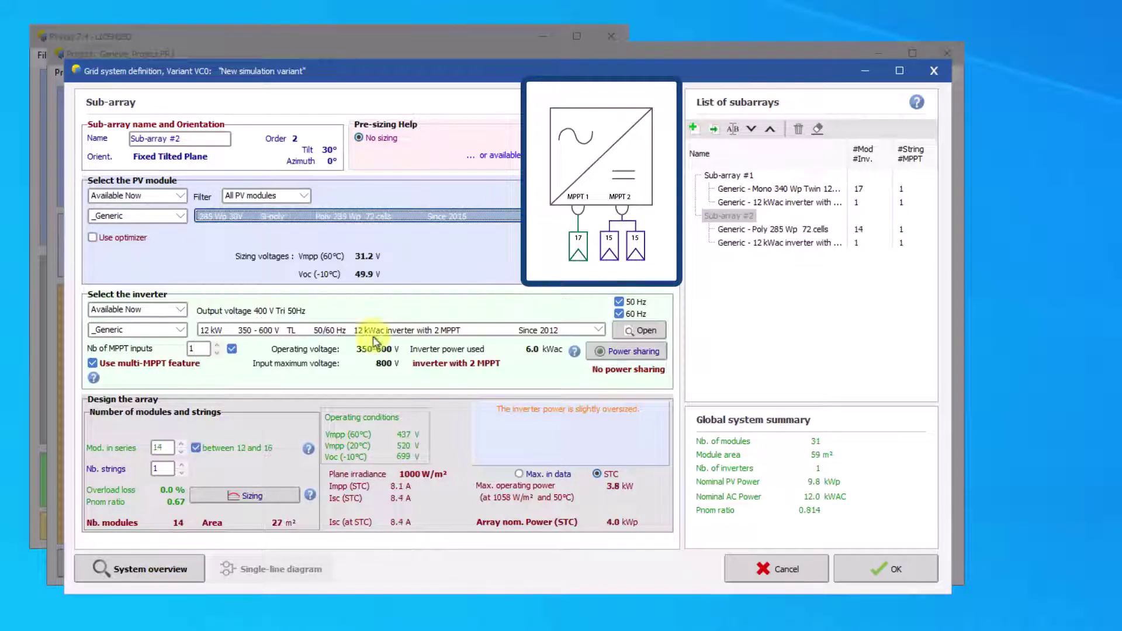
pyautogui.click(181, 451)
pyautogui.click(181, 451)
pyautogui.click(182, 465)
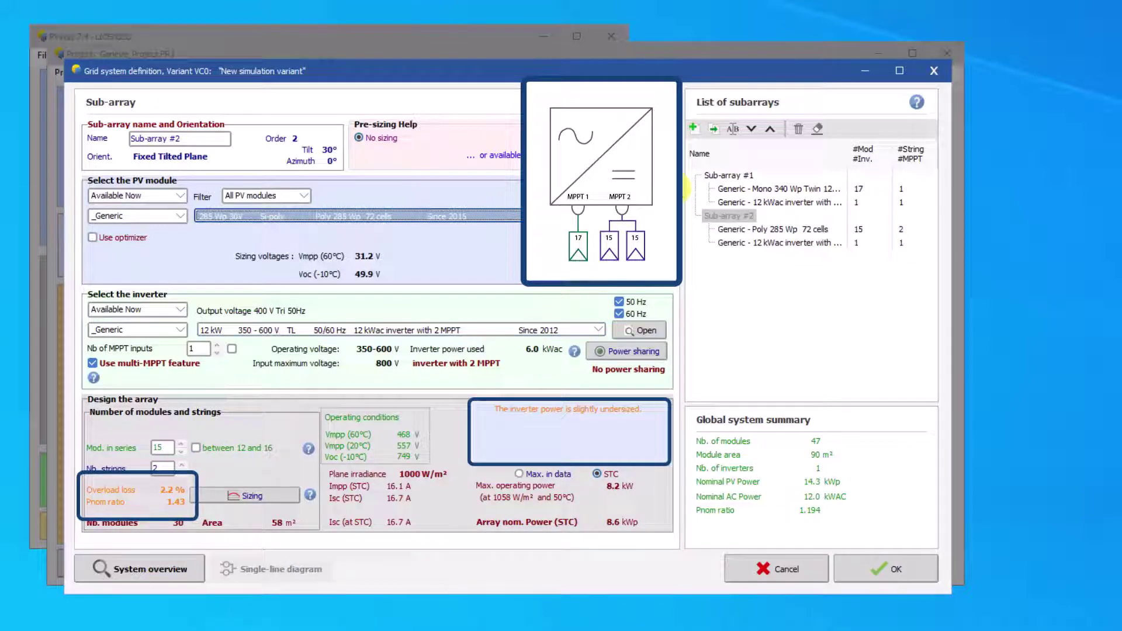
pyautogui.click(712, 176)
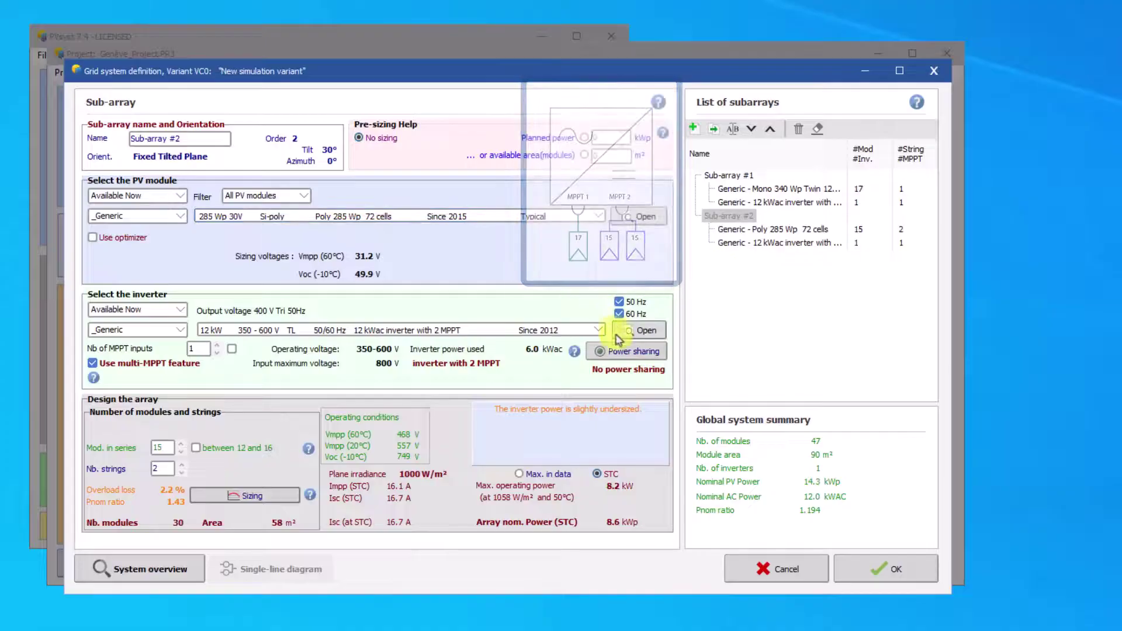
# Enable sharing of Nominal Power between MPPT inputs and re-expand the 12 kWac inverter's sub-arrays
pyautogui.click(619, 352)
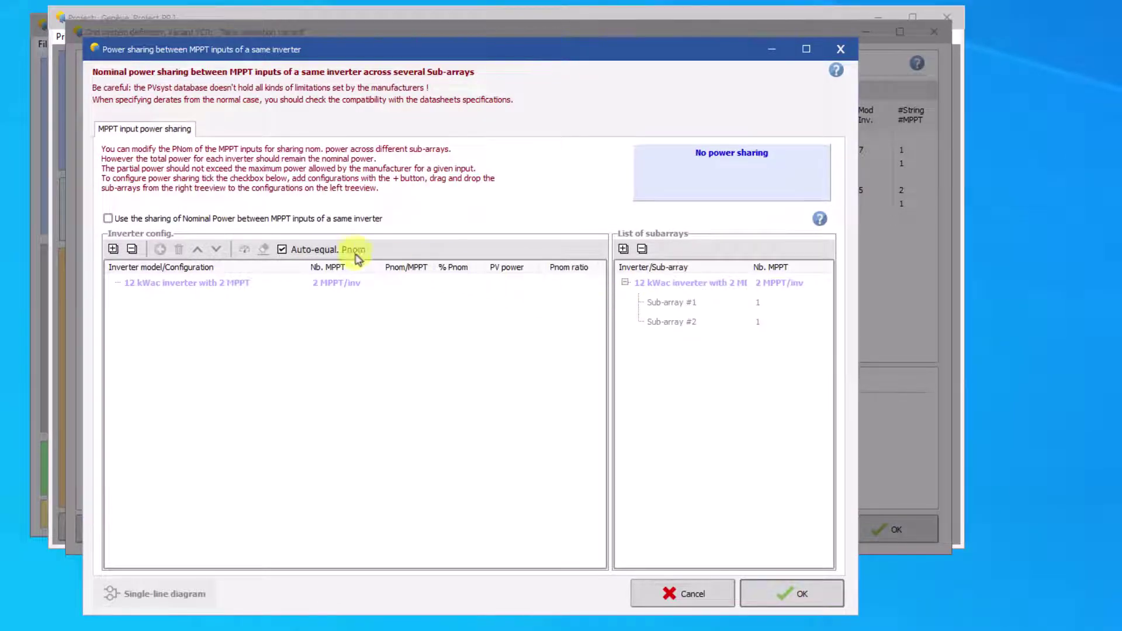
pyautogui.click(108, 219)
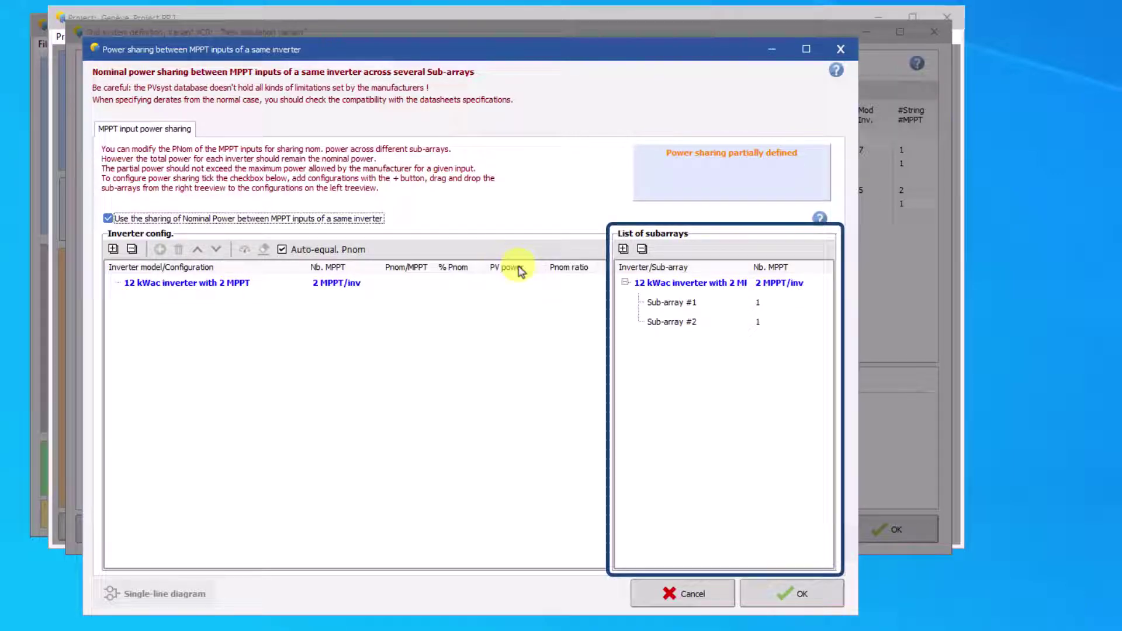
pyautogui.click(625, 283)
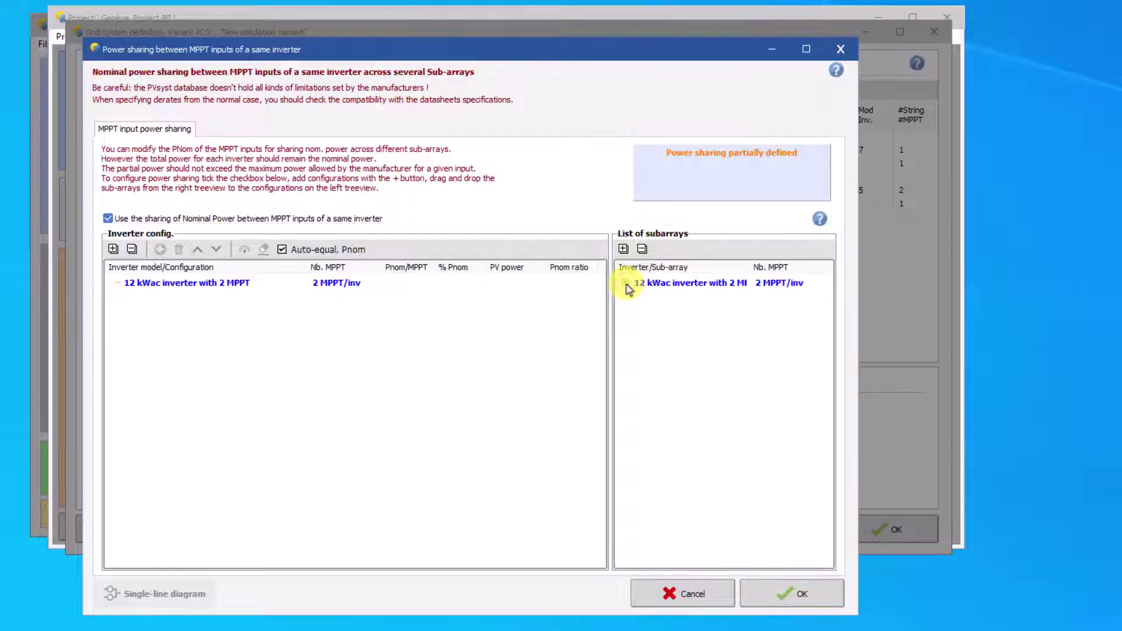
pyautogui.click(624, 249)
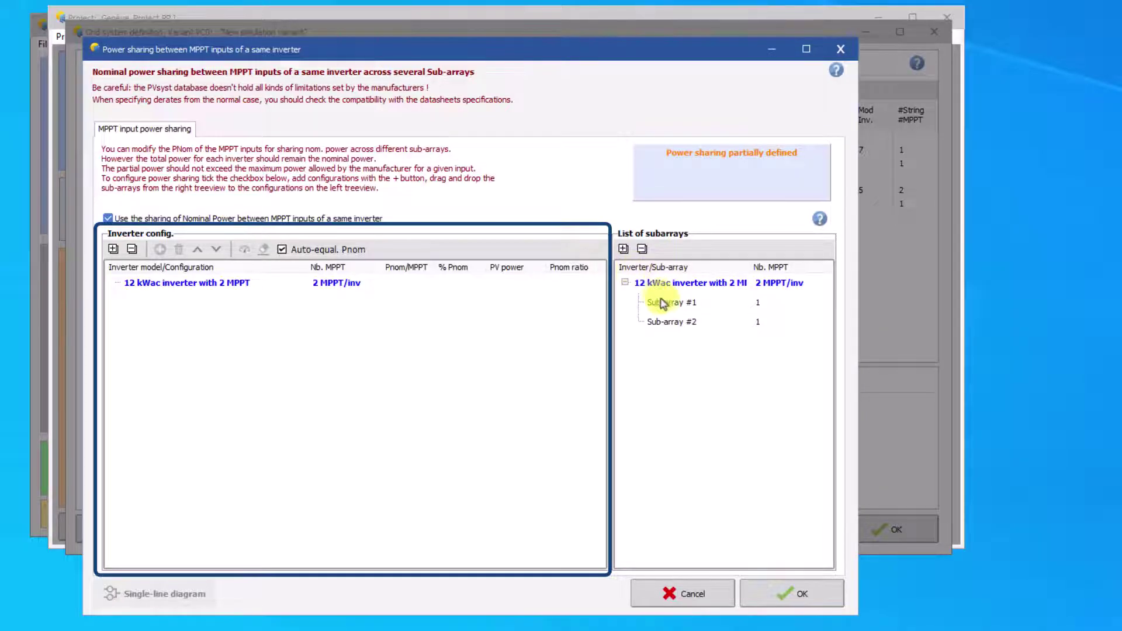
# Place Sub-arrays #1 and #2 in Configuration 1, splitting 4.840 kW and 7.160 kW
pyautogui.moveTo(665, 302); pyautogui.dragTo(403, 286)
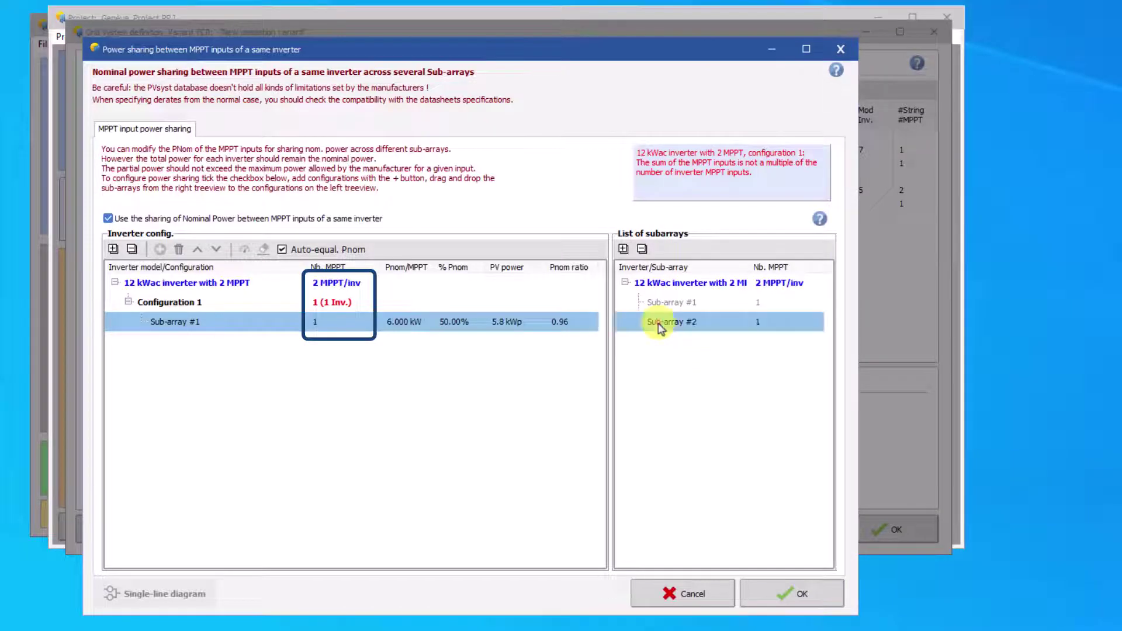
pyautogui.moveTo(656, 321); pyautogui.dragTo(399, 315)
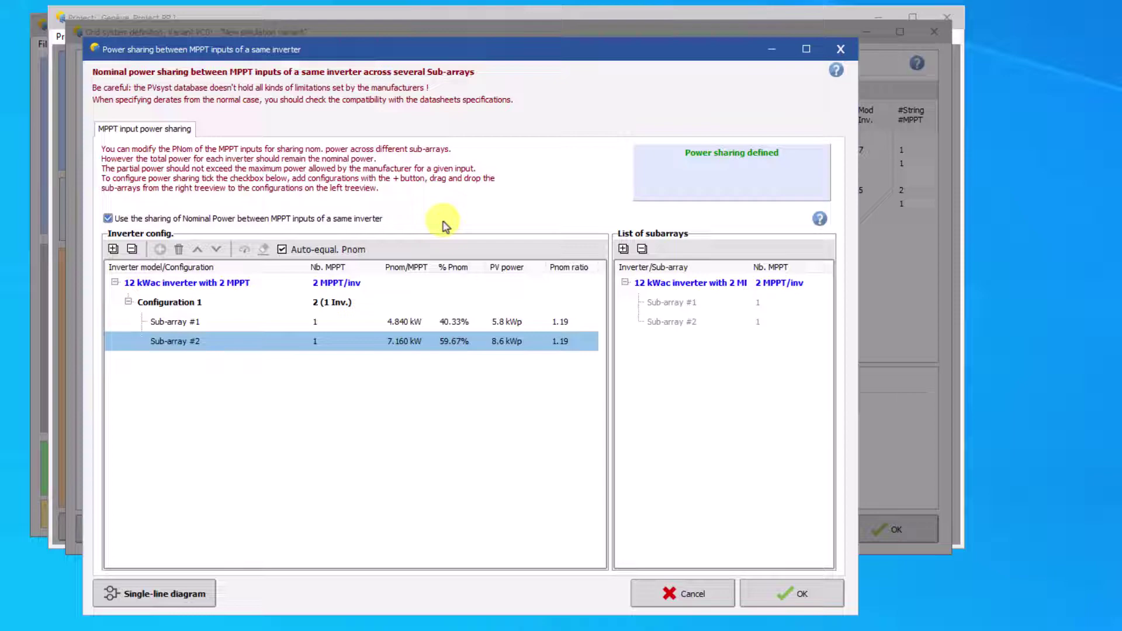
# Turn Auto-equal Pnom off, reset values, re-enable it, and view the single-line diagram
pyautogui.click(281, 250)
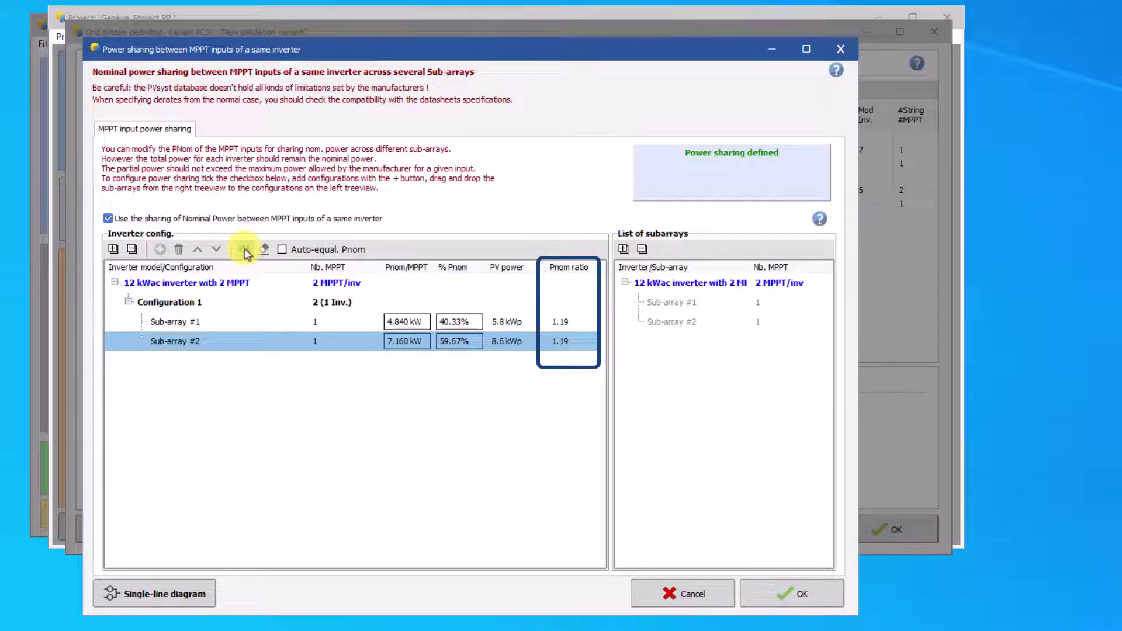
pyautogui.click(262, 250)
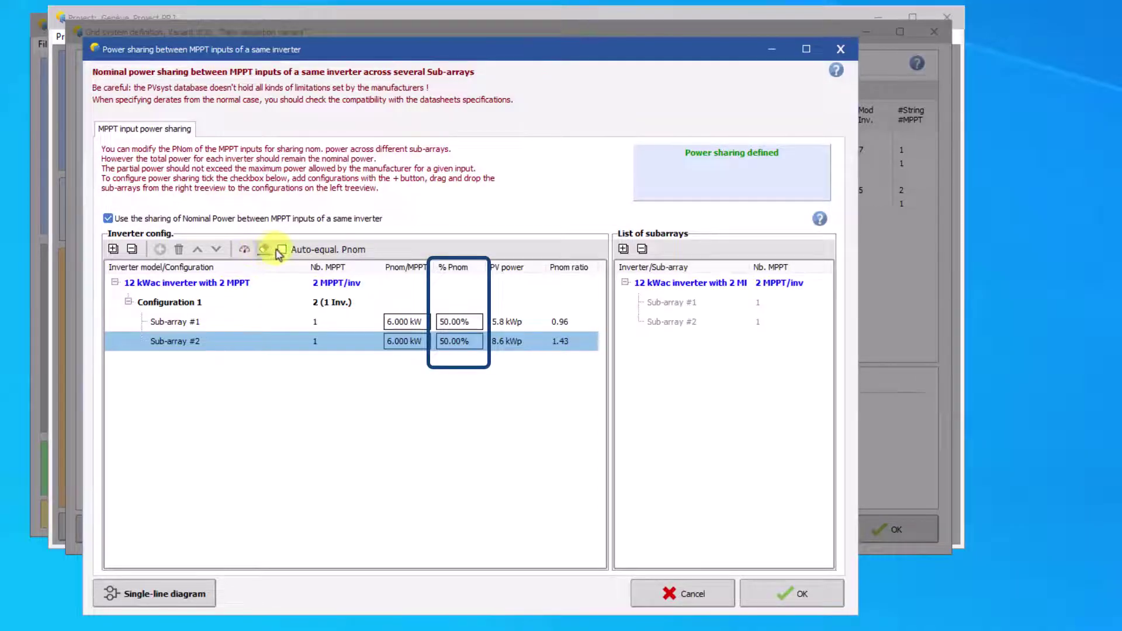
pyautogui.click(282, 251)
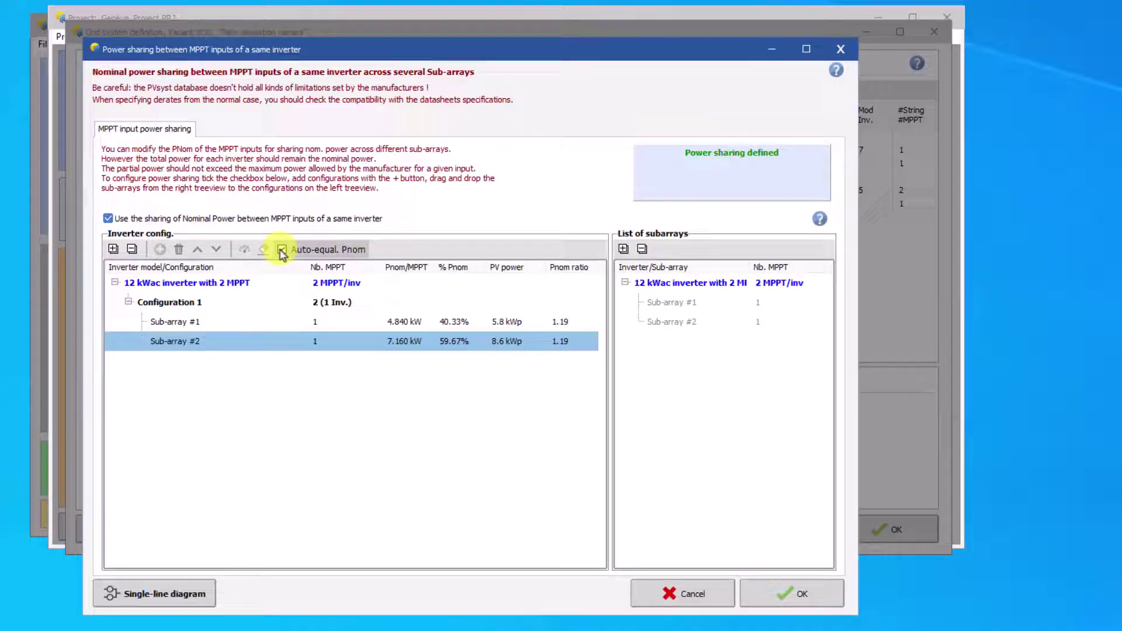
pyautogui.click(192, 594)
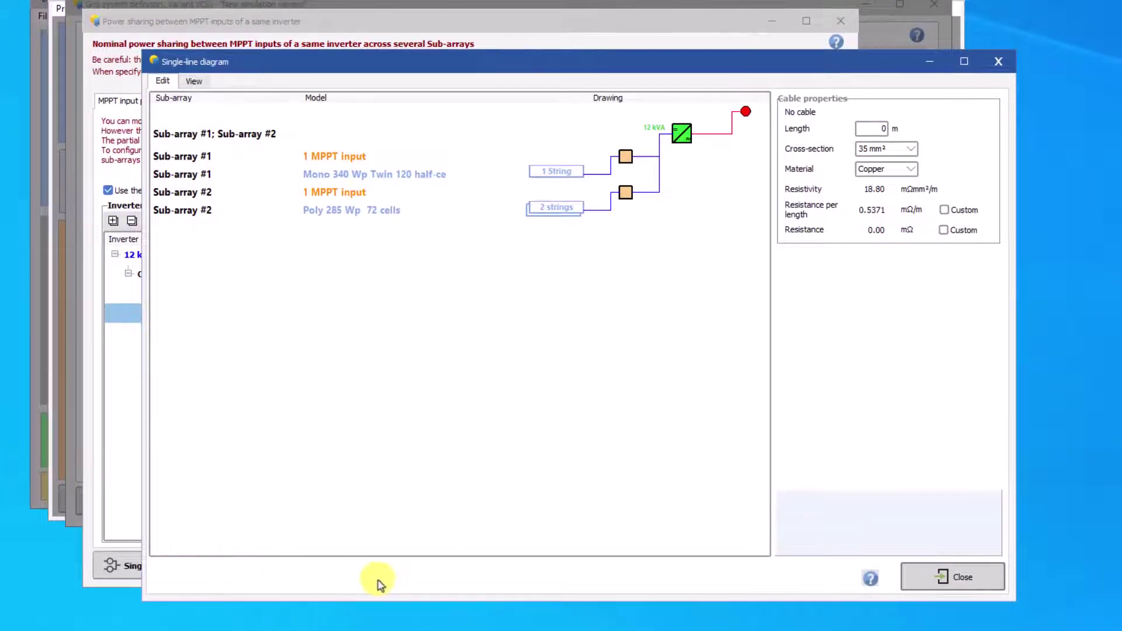
# Close the single-line diagram and confirm power sharing, giving 47 modules and 14.3 kWp
pyautogui.click(941, 581)
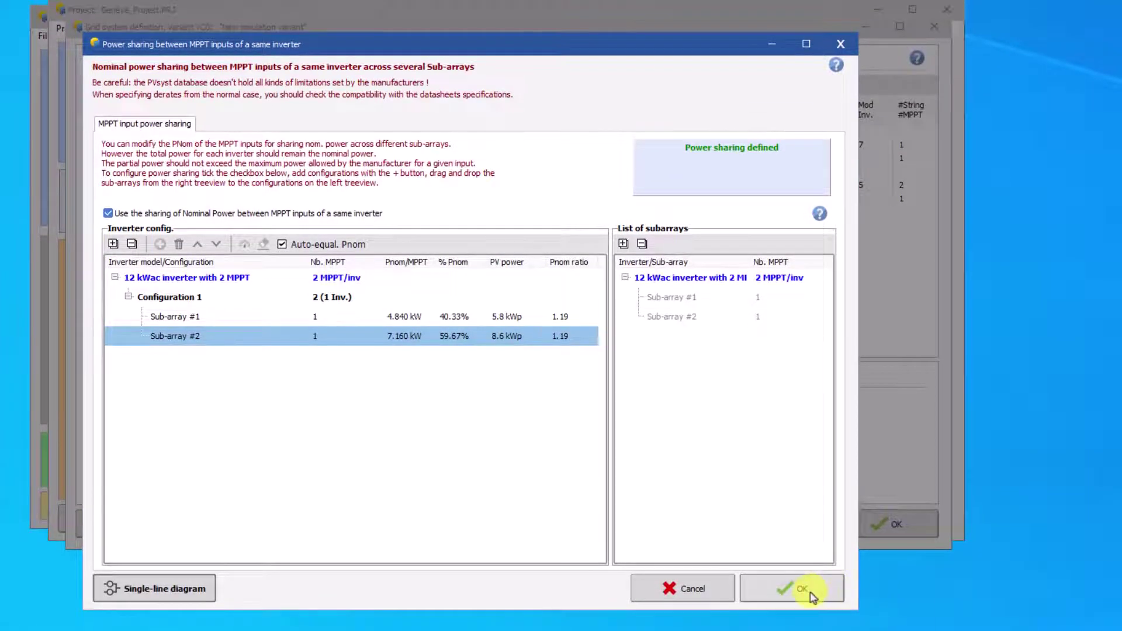
pyautogui.click(812, 592)
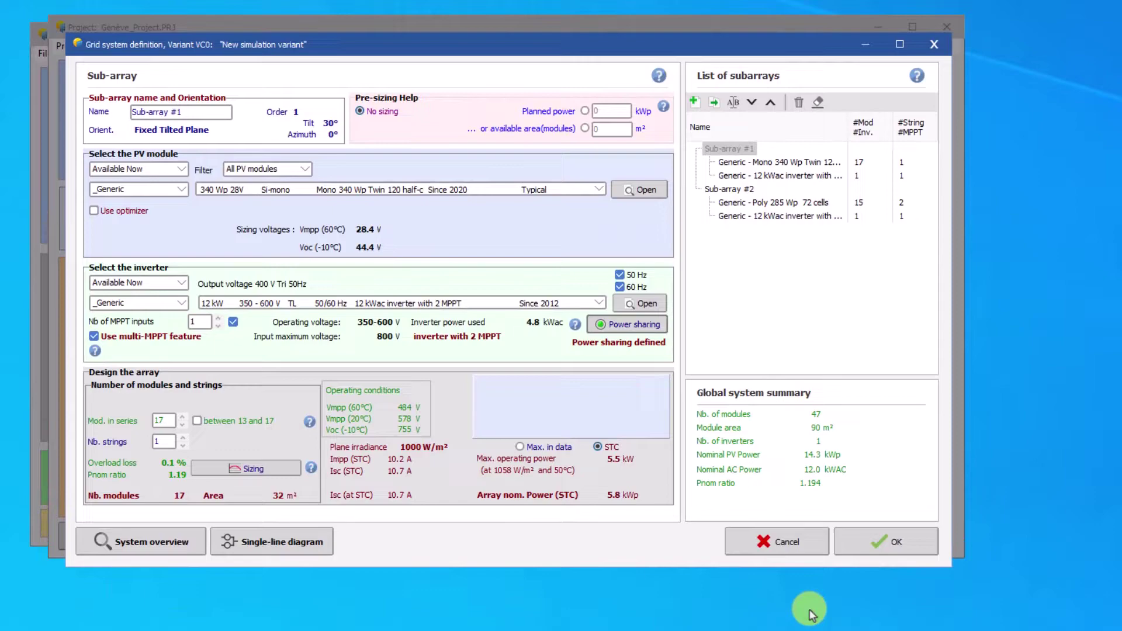
# Add Sub-array #3 using the 60 kWac string inverter
pyautogui.click(694, 103)
pyautogui.click(599, 304)
pyautogui.click(549, 389)
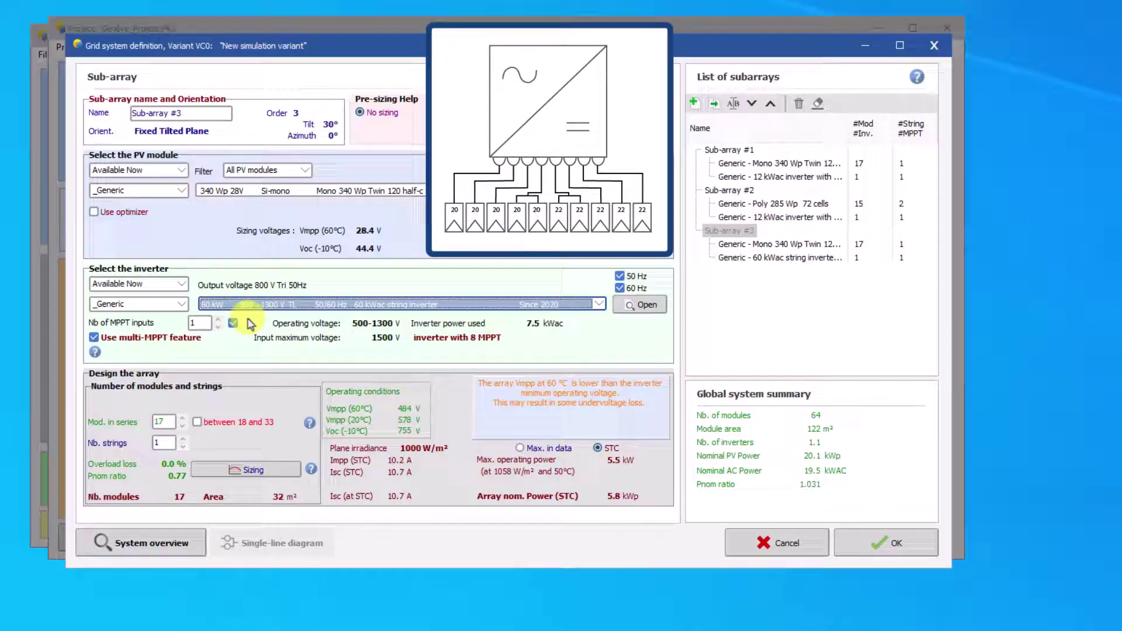
# Set Sub-array #3 to 20 modules in series, 3 strings on 3 MPPT inputs
pyautogui.click(217, 319)
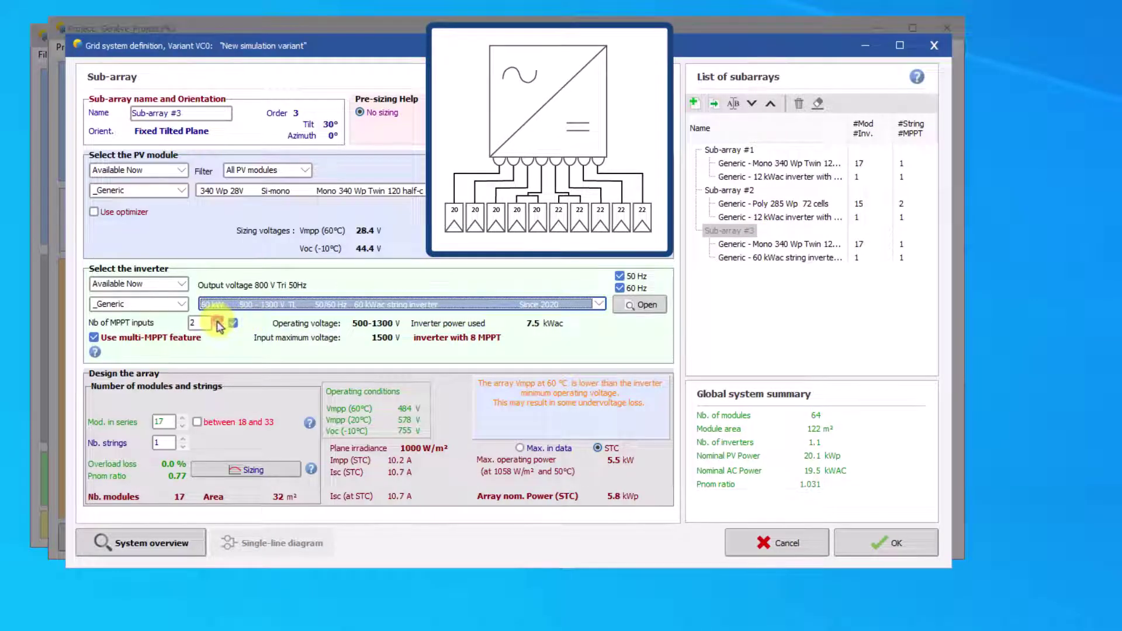
pyautogui.click(217, 321)
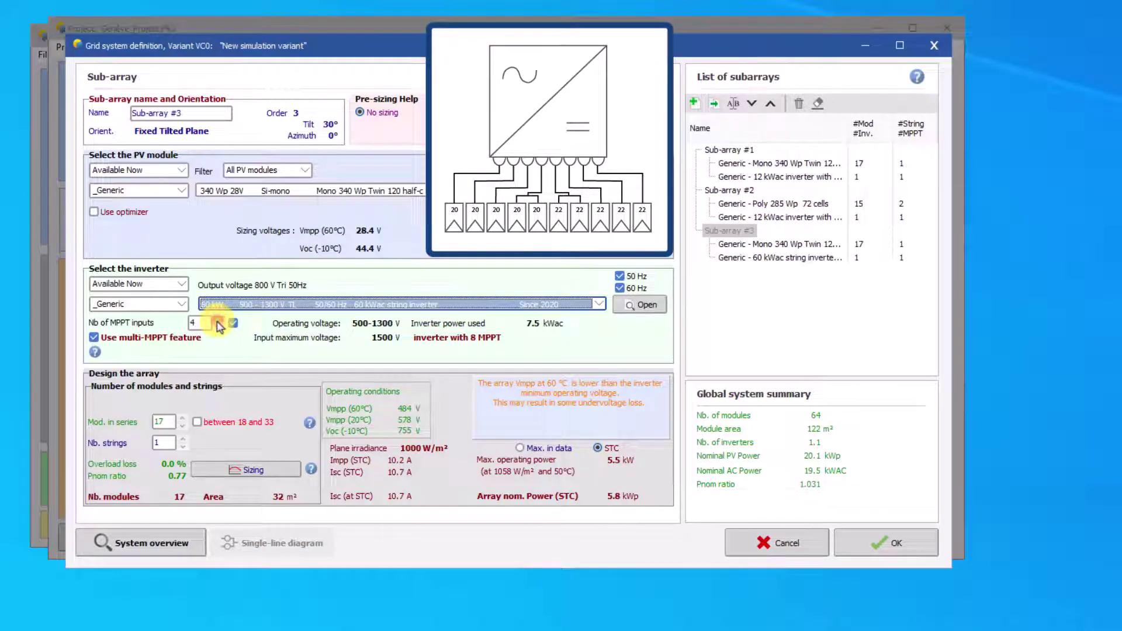
pyautogui.click(183, 419)
pyautogui.click(183, 419)
pyautogui.click(183, 419)
pyautogui.click(183, 439)
pyautogui.click(183, 438)
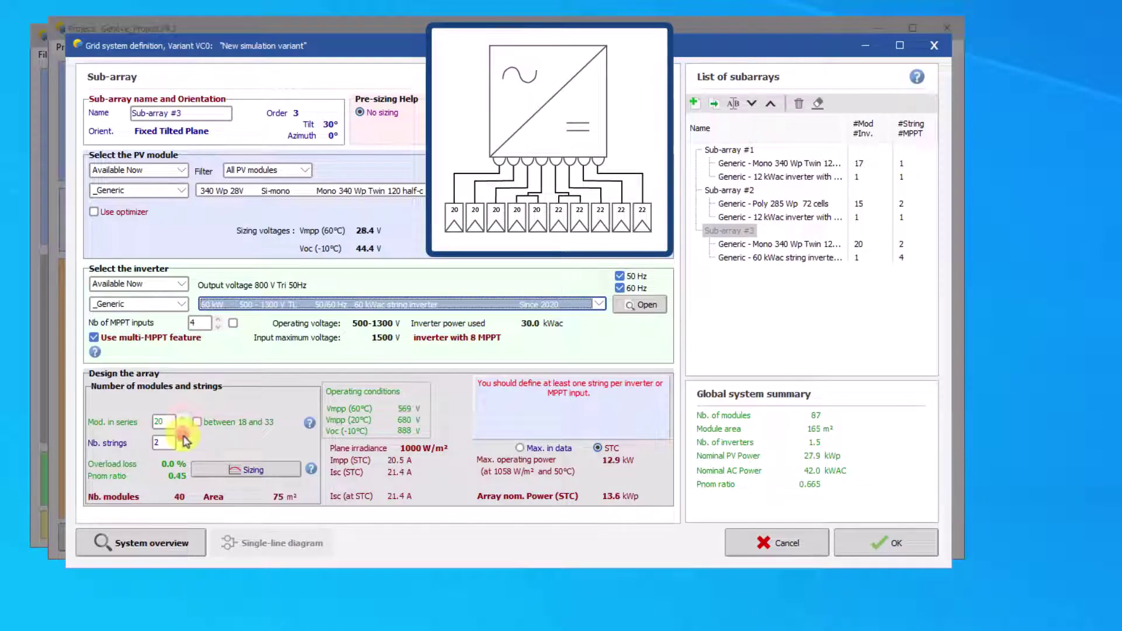
pyautogui.click(183, 438)
pyautogui.click(182, 439)
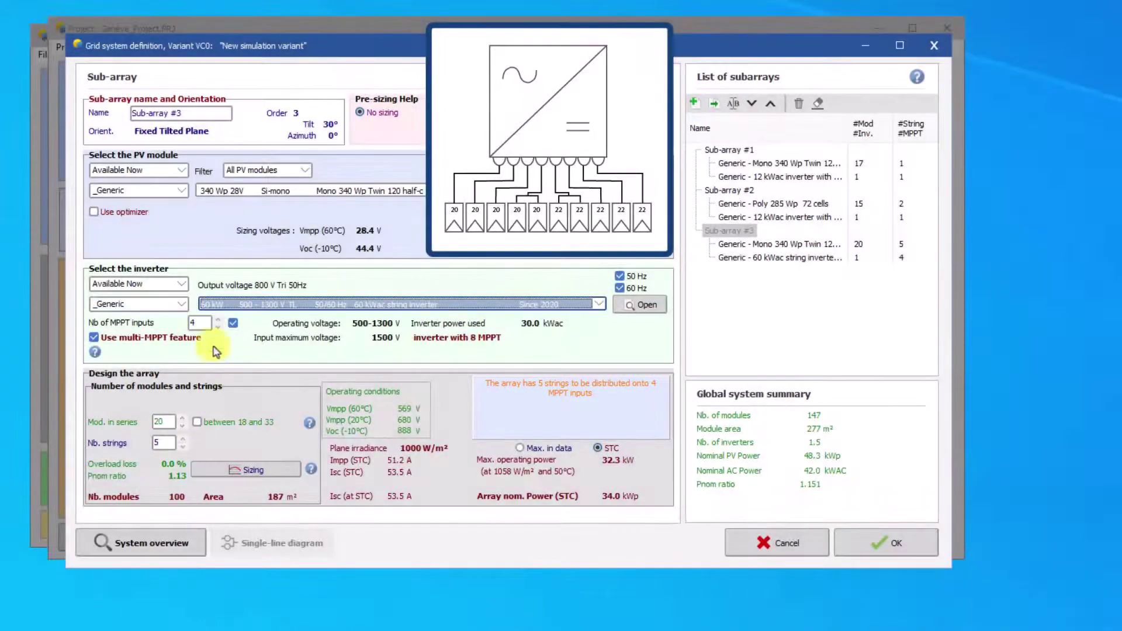
pyautogui.click(218, 326)
pyautogui.click(183, 447)
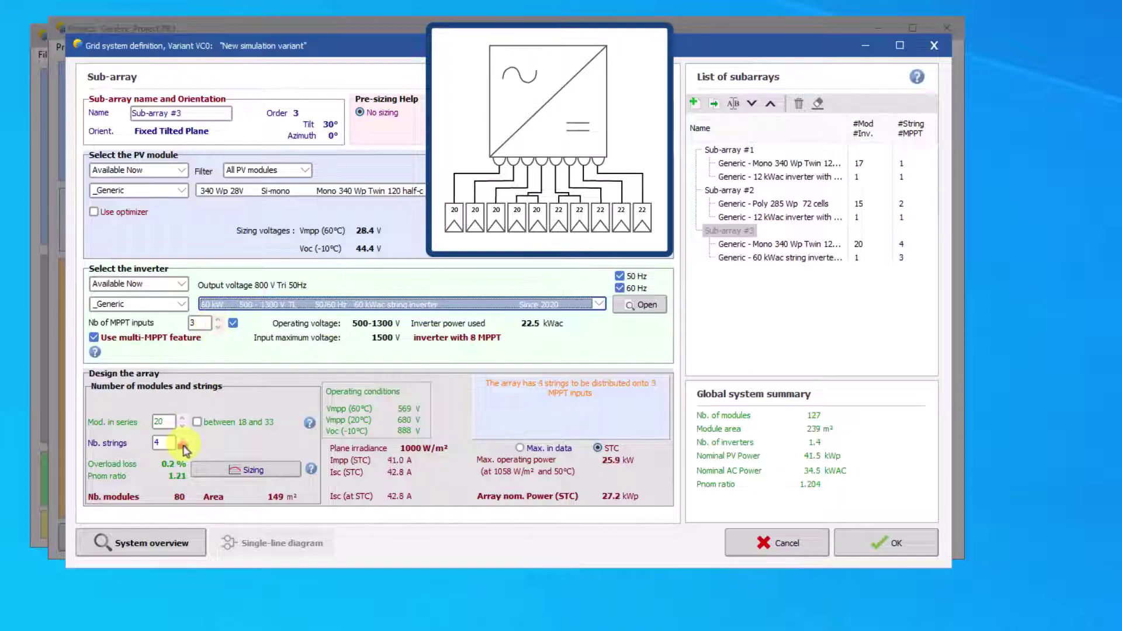
pyautogui.click(183, 446)
# Reduce Sub-array #4 to 1 MPPT input and 2 strings
pyautogui.click(713, 105)
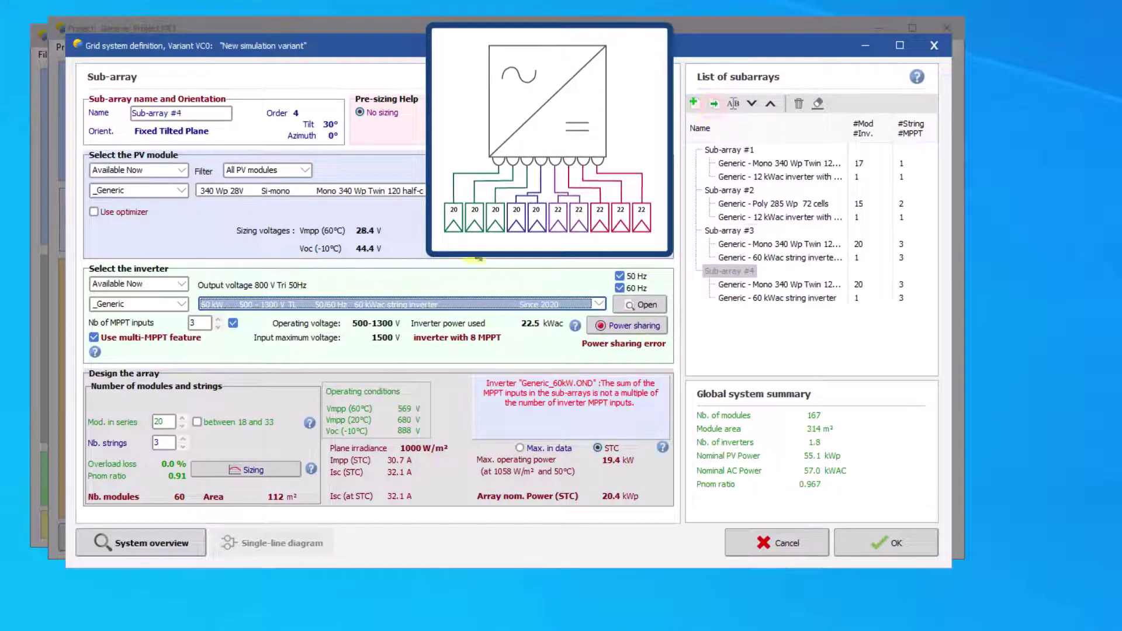
pyautogui.click(218, 328)
pyautogui.click(218, 327)
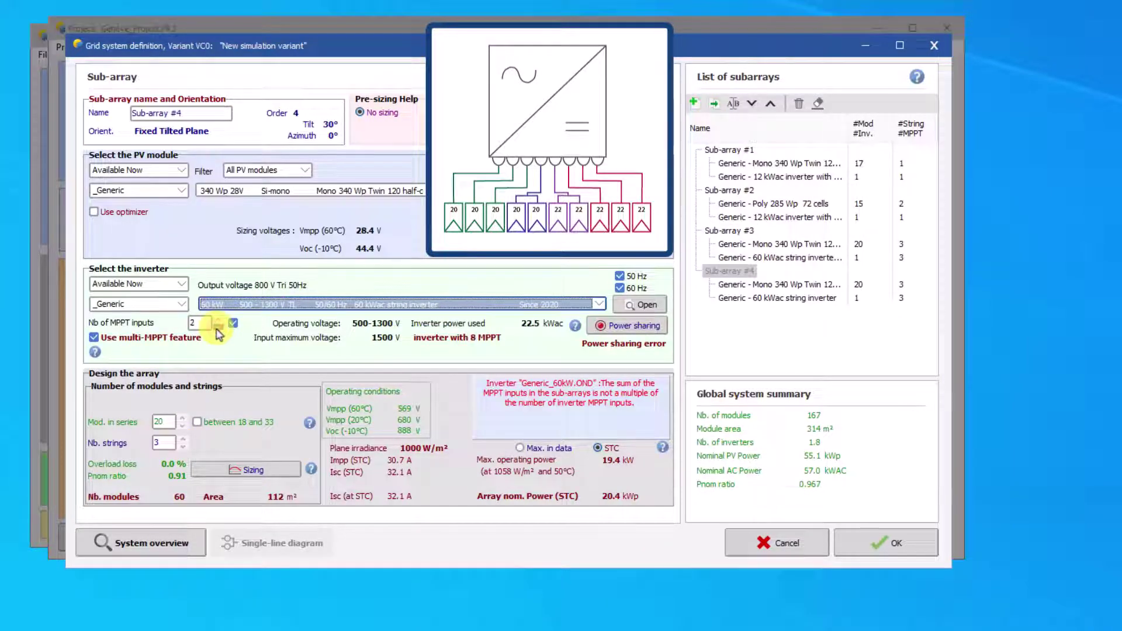
pyautogui.click(184, 446)
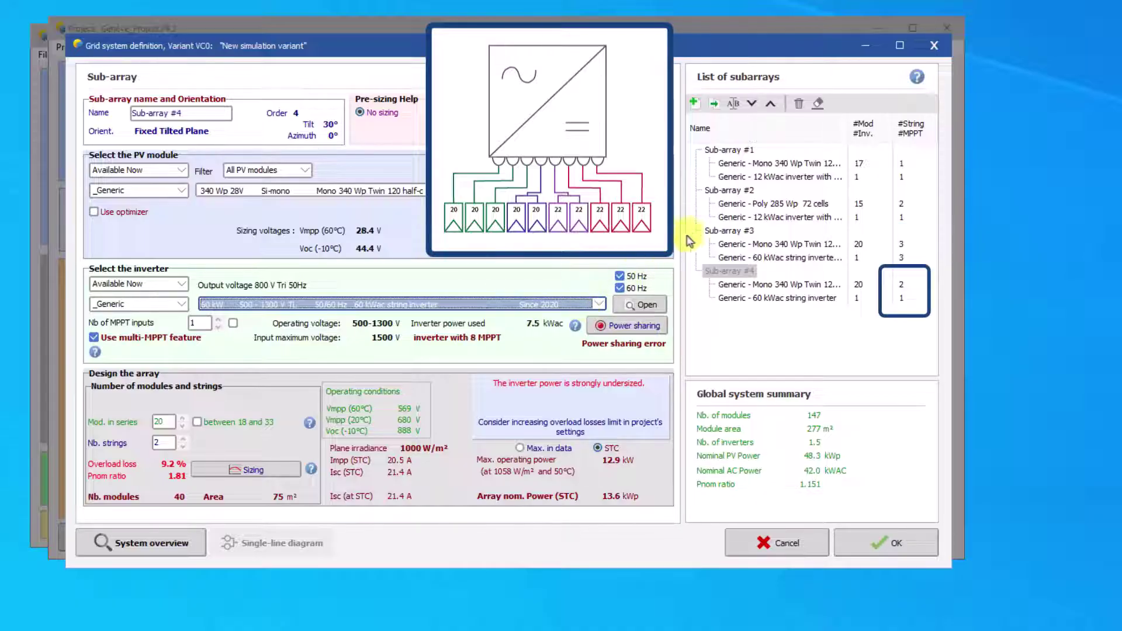
# Copy Sub-arrays #3 and #4 as #5 and #6, each with 22 modules in series
pyautogui.click(729, 230)
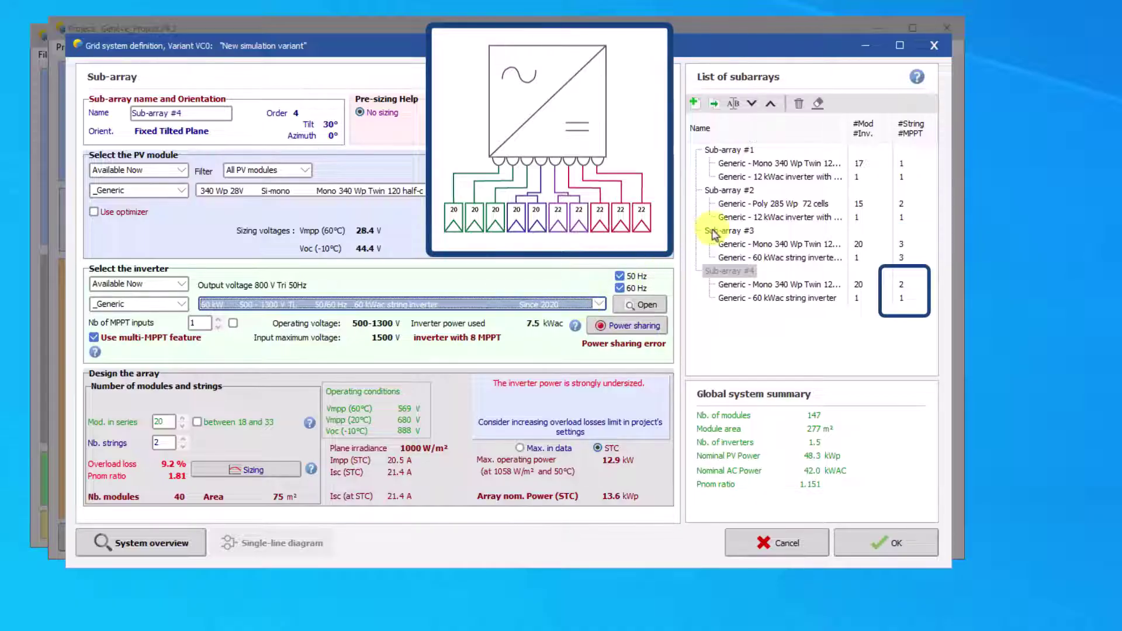
pyautogui.click(715, 105)
pyautogui.write('22')
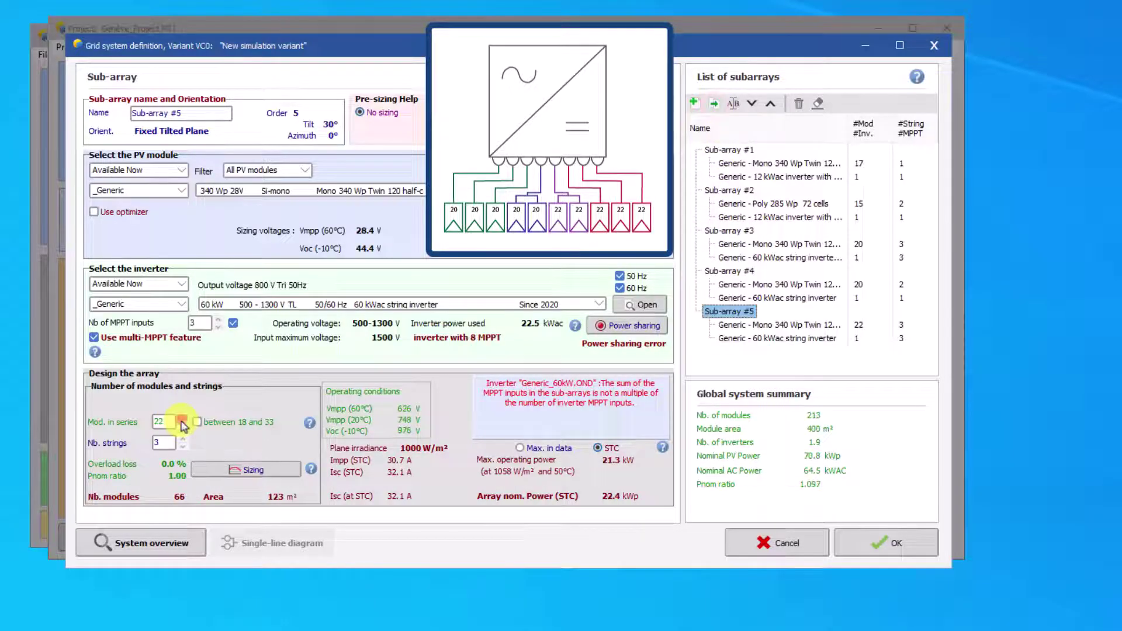
pyautogui.click(728, 270)
pyautogui.click(714, 104)
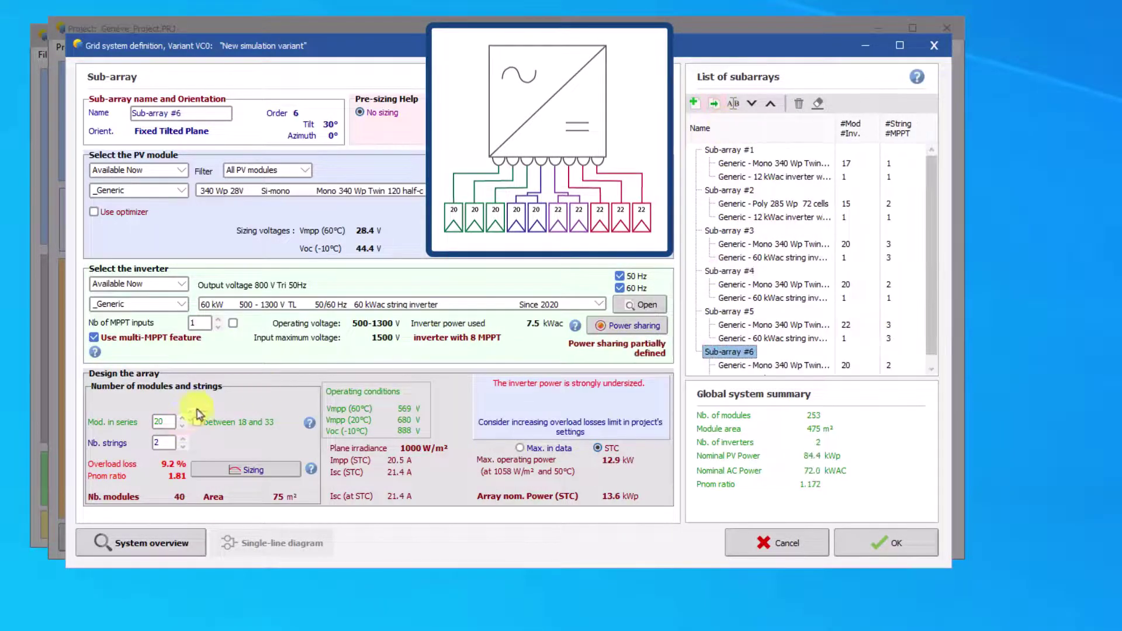
pyautogui.click(182, 418)
pyautogui.click(183, 417)
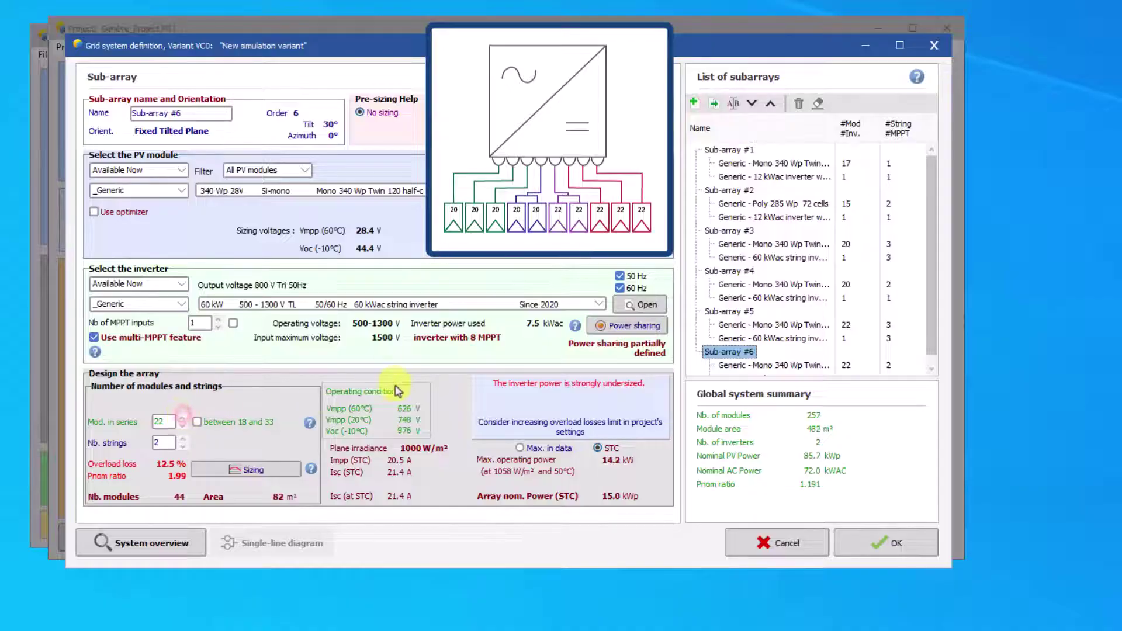
# Assign Sub-arrays #3–#6 to Configuration 1 of the 60 kWac inverter, each Pnom ratio 1.19
pyautogui.click(615, 325)
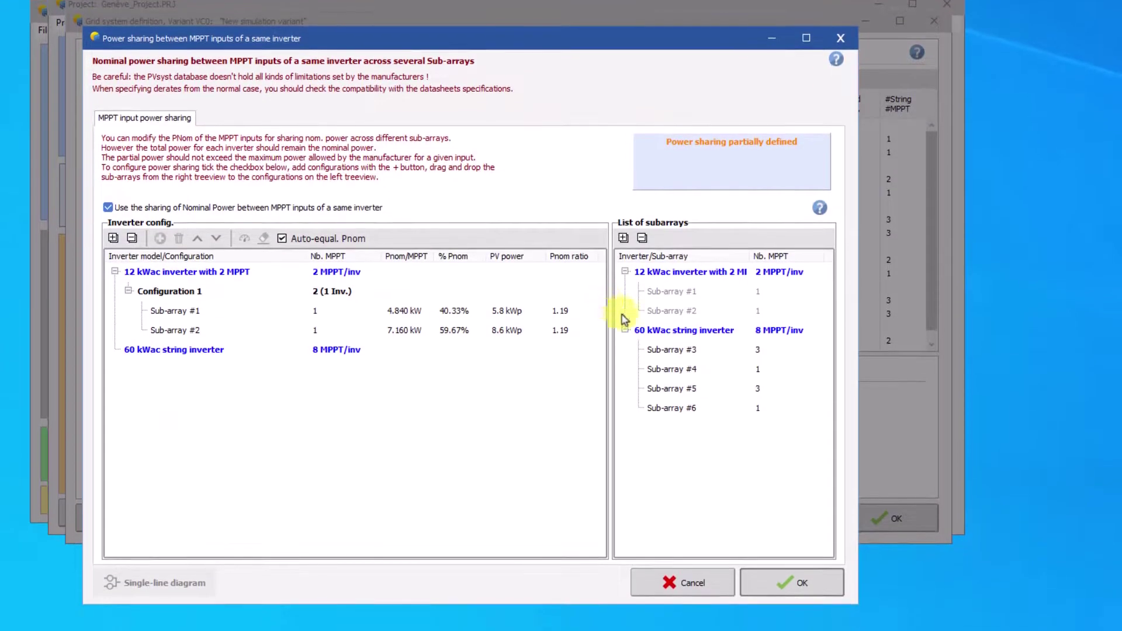
pyautogui.moveTo(657, 349); pyautogui.dragTo(388, 353)
pyautogui.moveTo(650, 374); pyautogui.dragTo(497, 385)
pyautogui.moveTo(671, 408); pyautogui.dragTo(404, 366)
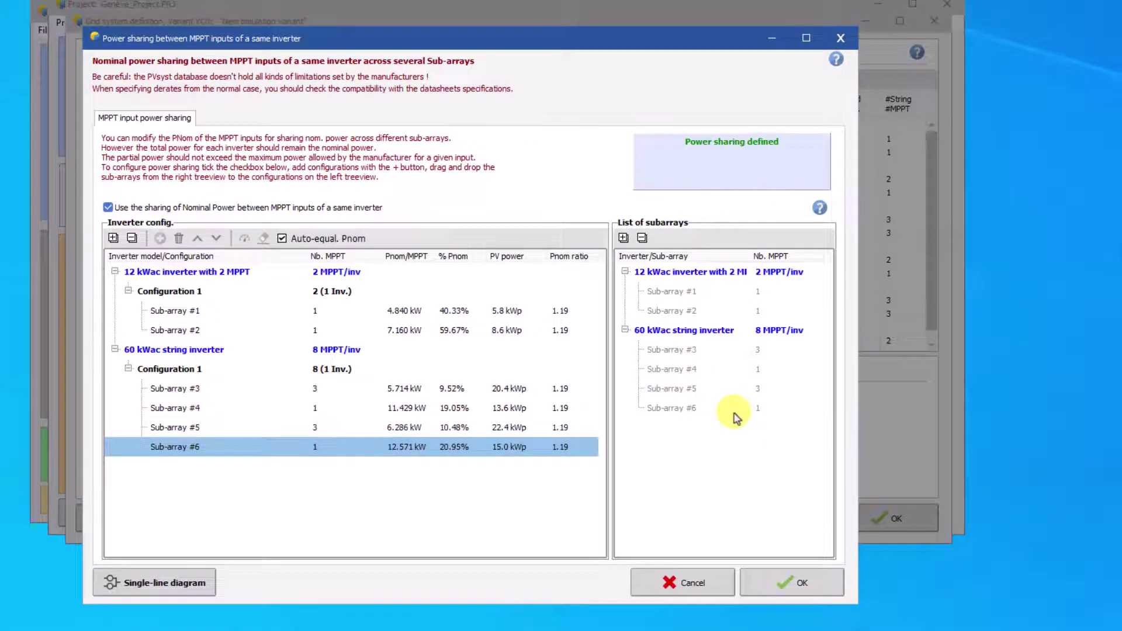
# Confirm the power sharing, then double MPPT inputs and strings of Sub-arrays #3 and #4
pyautogui.click(786, 592)
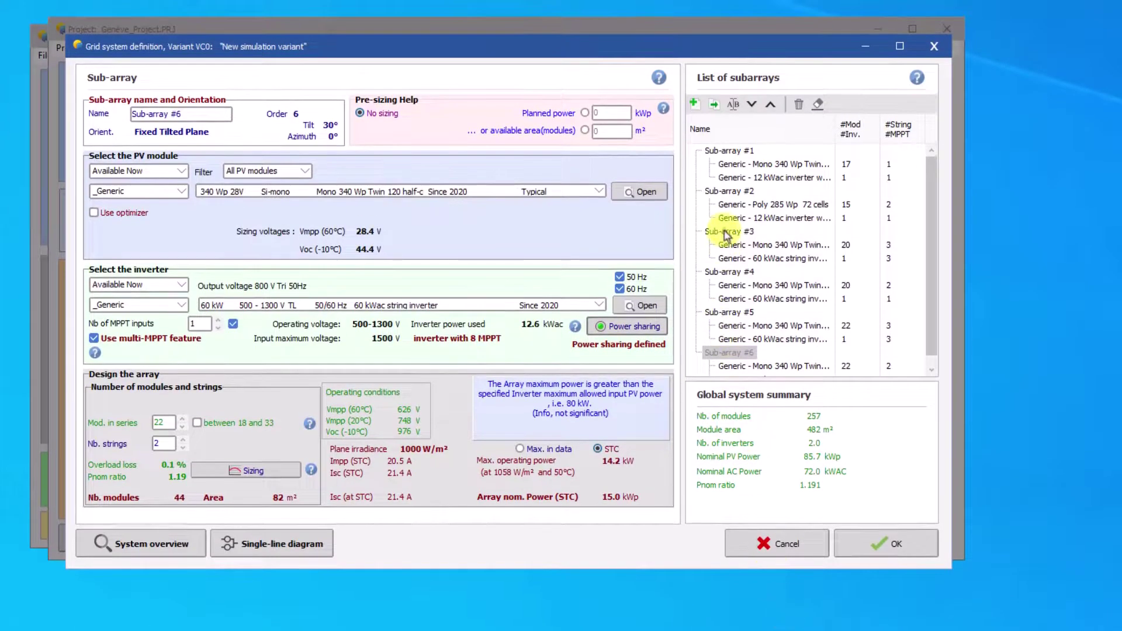
pyautogui.click(726, 233)
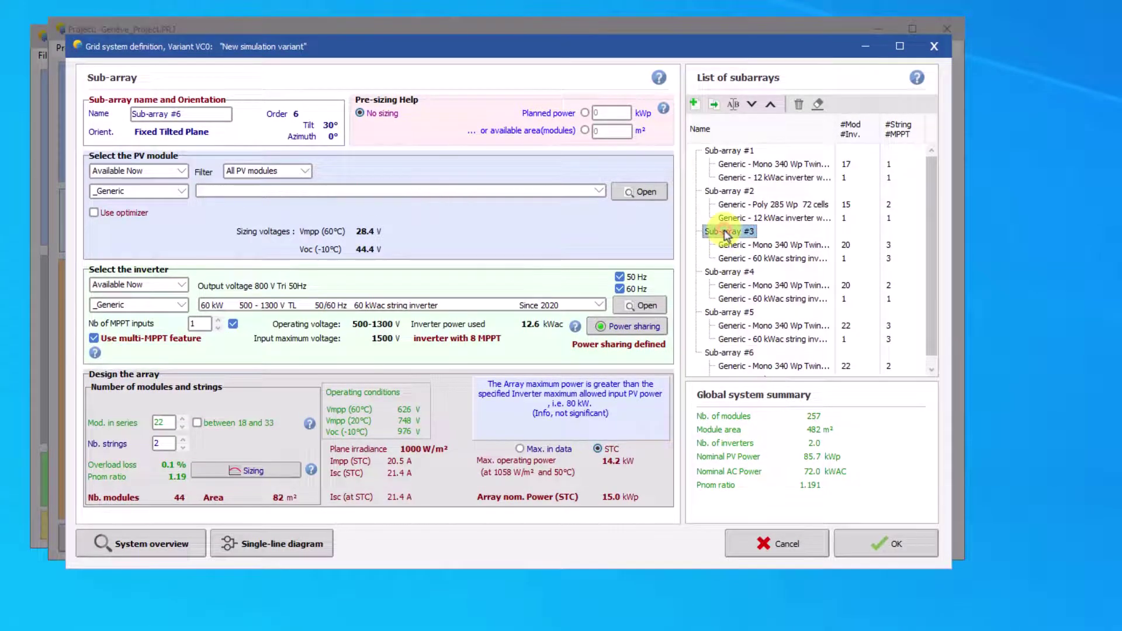
pyautogui.doubleClick(219, 323)
pyautogui.doubleClick(184, 445)
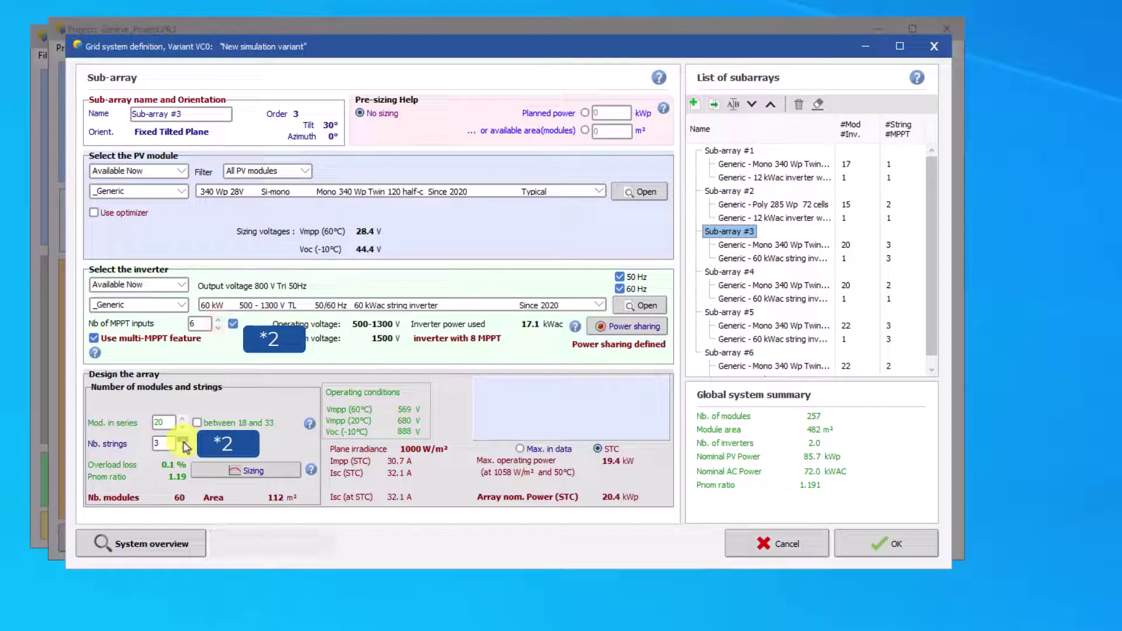
pyautogui.click(711, 274)
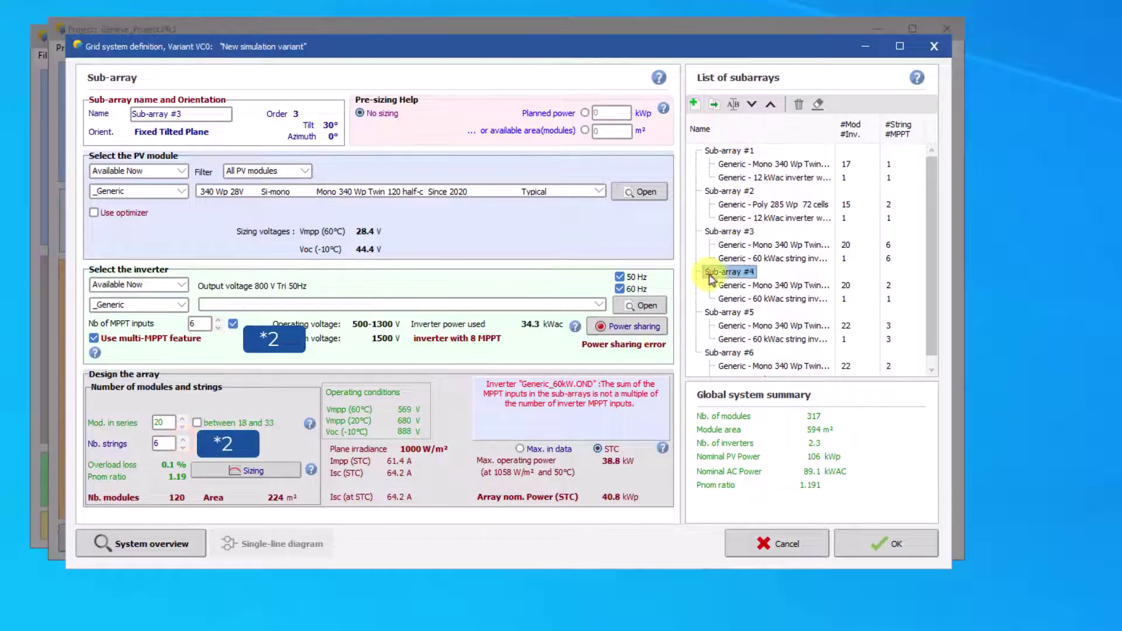
pyautogui.click(218, 320)
pyautogui.doubleClick(183, 442)
# Double Sub-array #5 to 6 MPPT inputs and 6 strings, select #6, and review the inverter power sharing
pyautogui.click(728, 314)
pyautogui.doubleClick(219, 320)
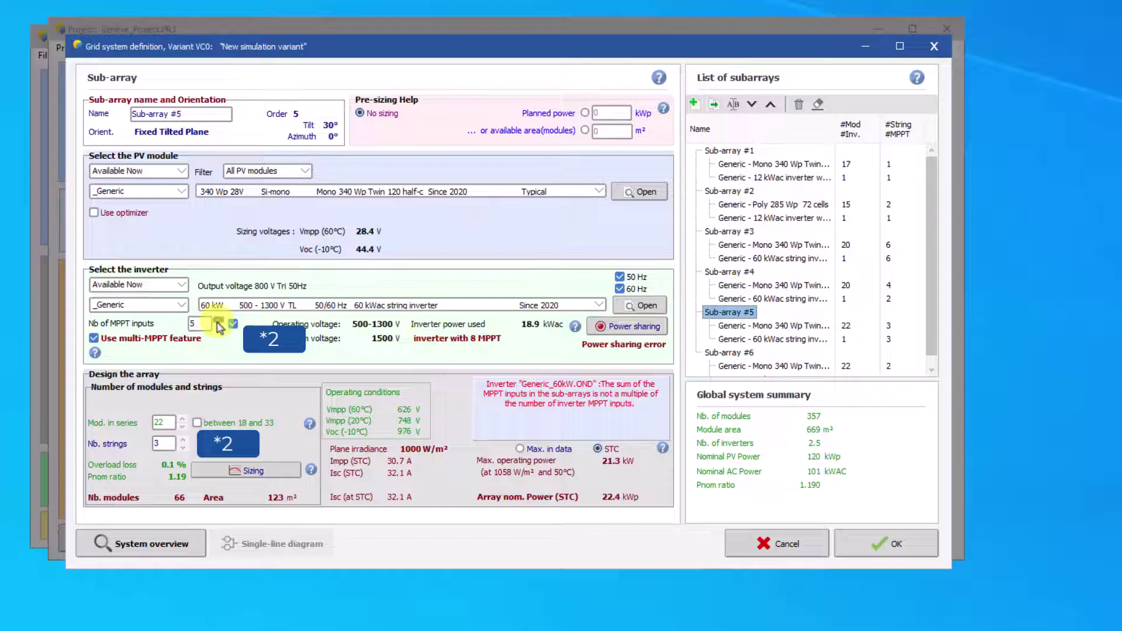
pyautogui.doubleClick(183, 441)
pyautogui.click(728, 352)
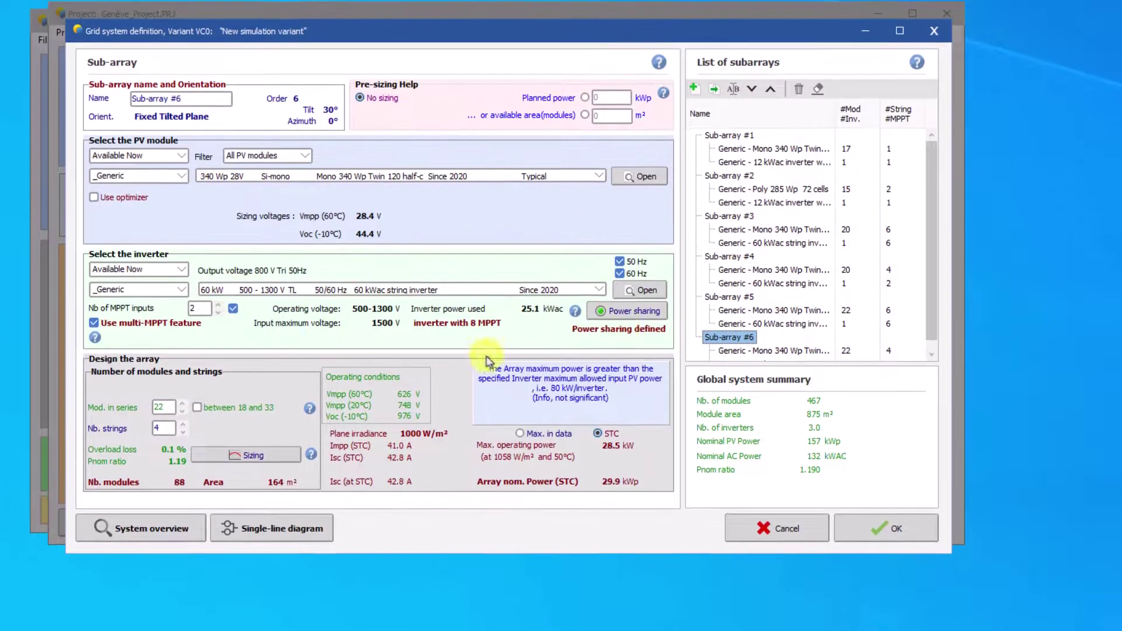
pyautogui.click(627, 311)
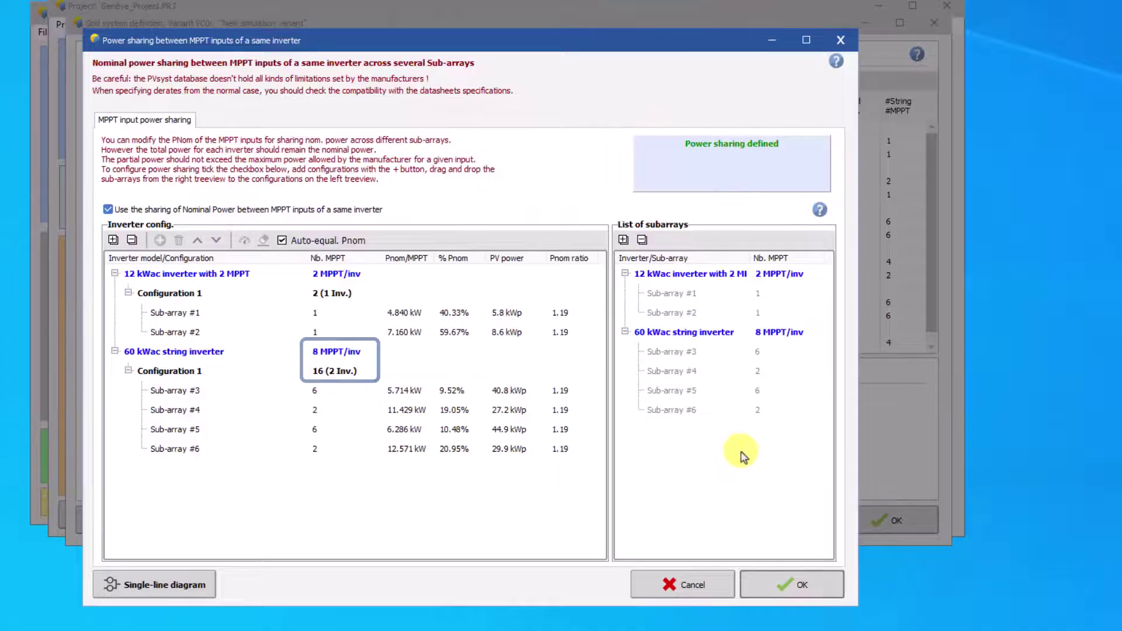
pyautogui.click(818, 579)
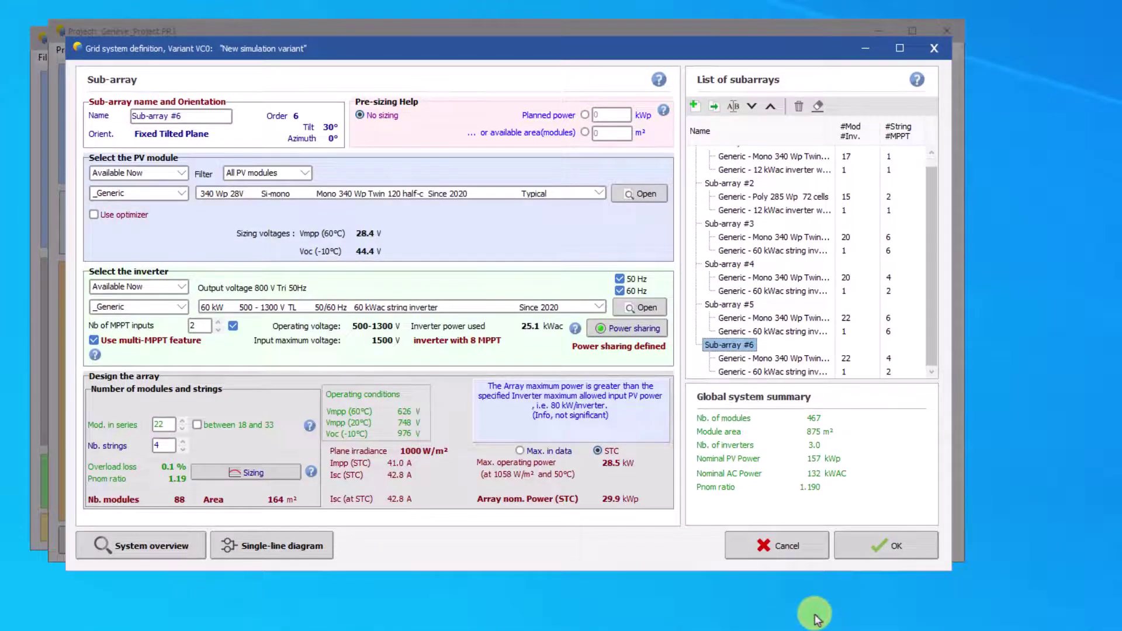
# Copy Sub-array #6 as Sub-array #7 with 20 modules in series, 6 strings and 6 MPPT inputs
pyautogui.click(714, 106)
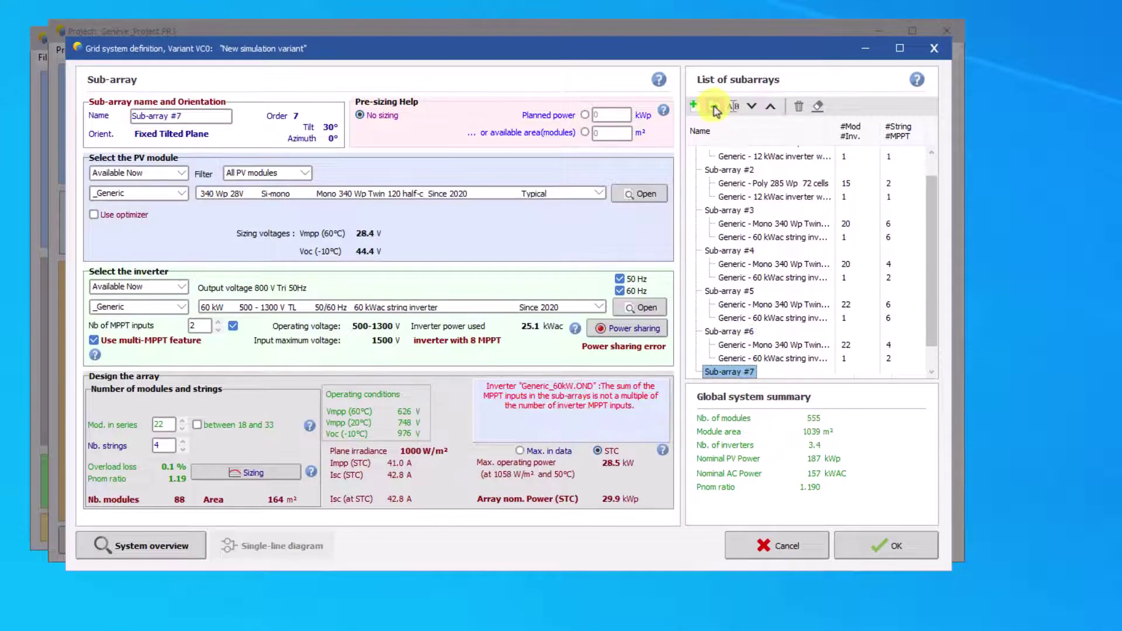
pyautogui.click(219, 322)
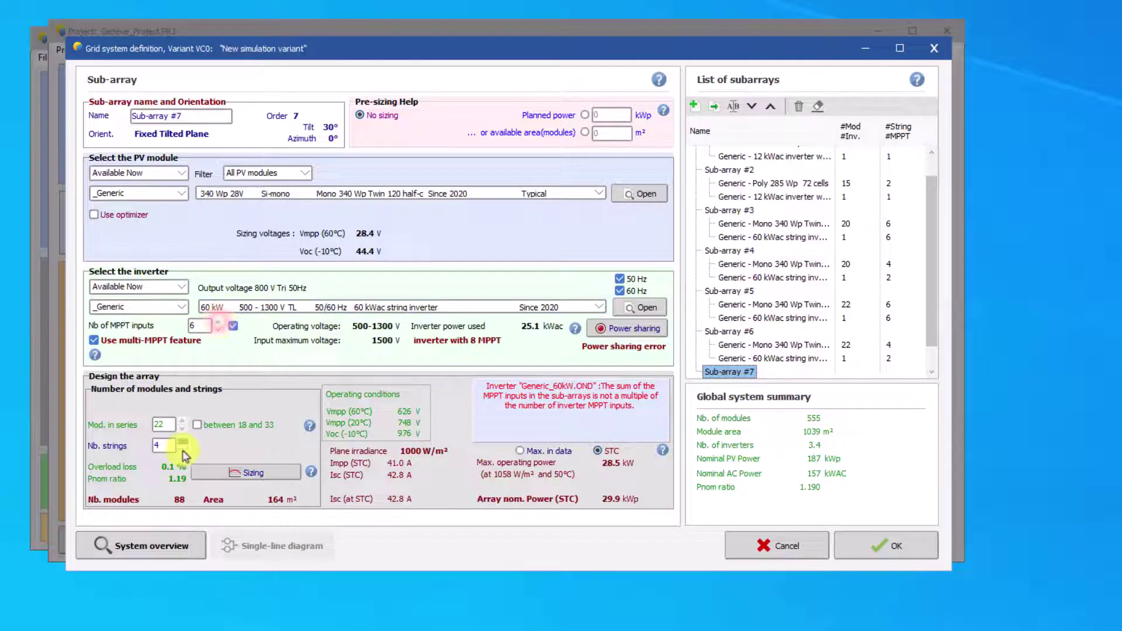
pyautogui.click(182, 429)
pyautogui.click(182, 429)
pyautogui.click(182, 429)
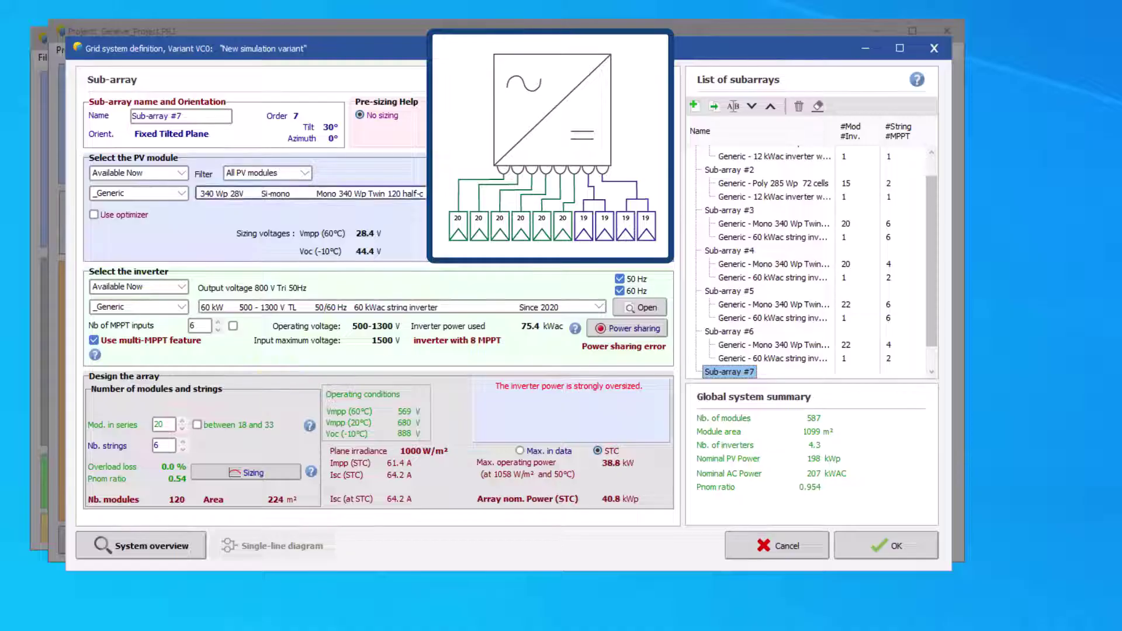
# Copy Sub-array #7 as Sub-array #8 with 2 MPPT inputs and 4 strings
pyautogui.click(714, 106)
pyautogui.click(209, 327)
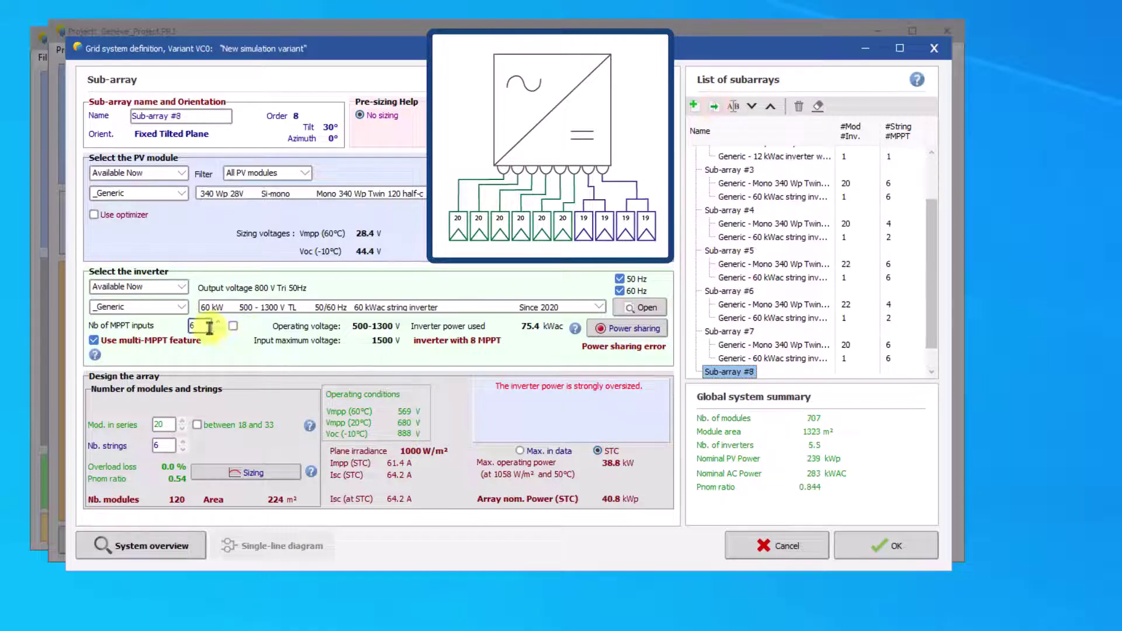
pyautogui.click(217, 331)
pyautogui.click(218, 330)
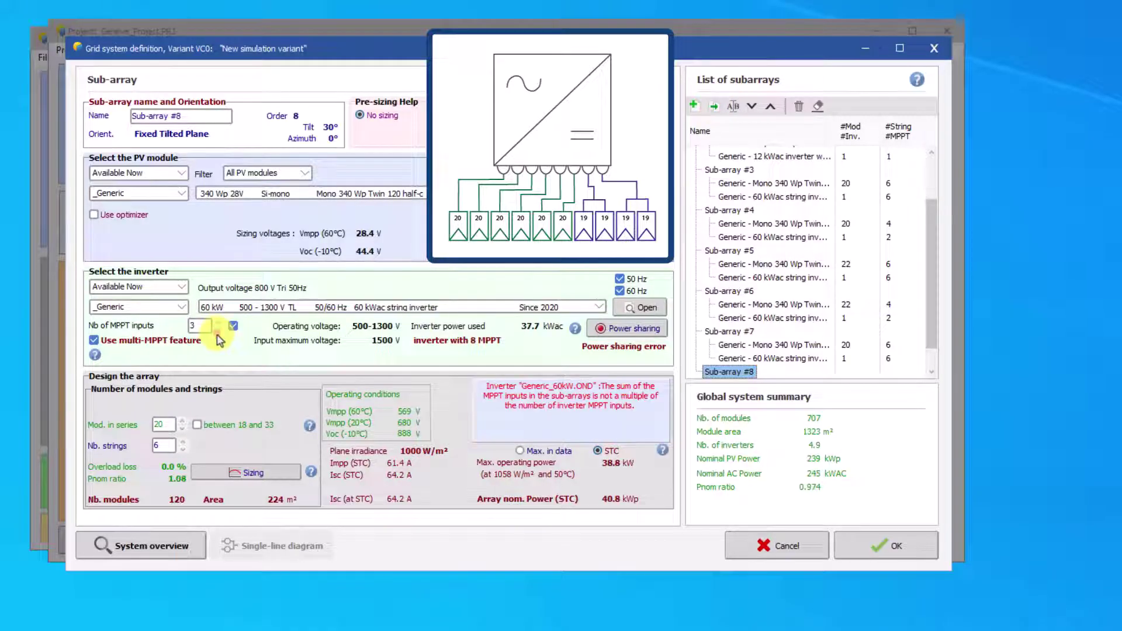
pyautogui.click(183, 450)
pyautogui.click(183, 450)
# Add Configuration 2 under the 60 kWac inverter holding Sub-arrays #7 and #8, and confirm the power sharing
pyautogui.click(621, 329)
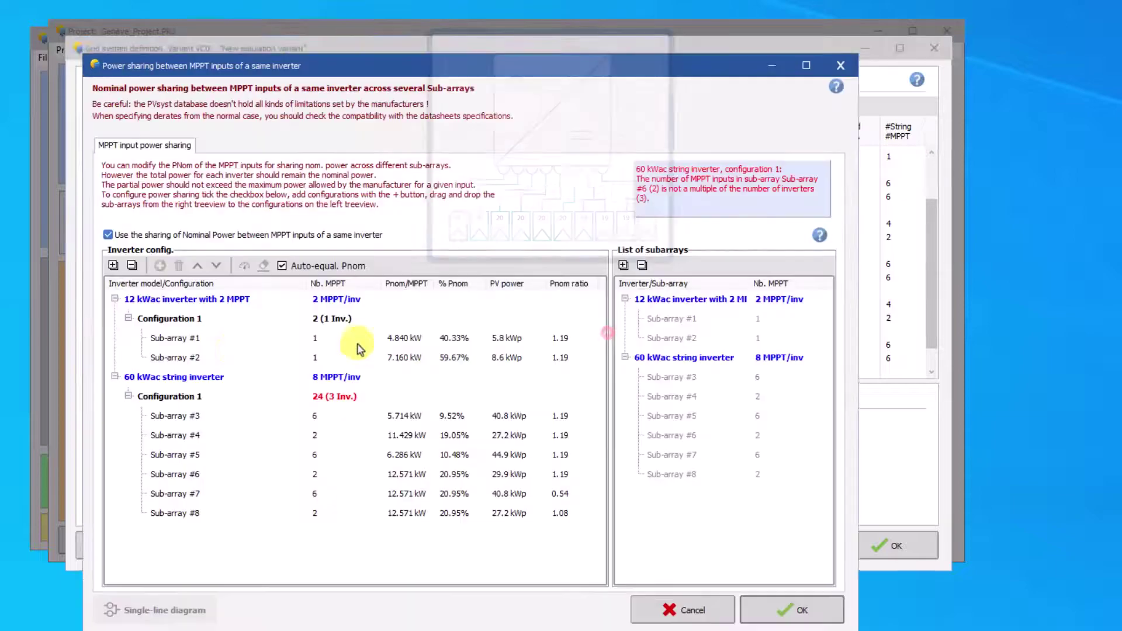
pyautogui.click(170, 396)
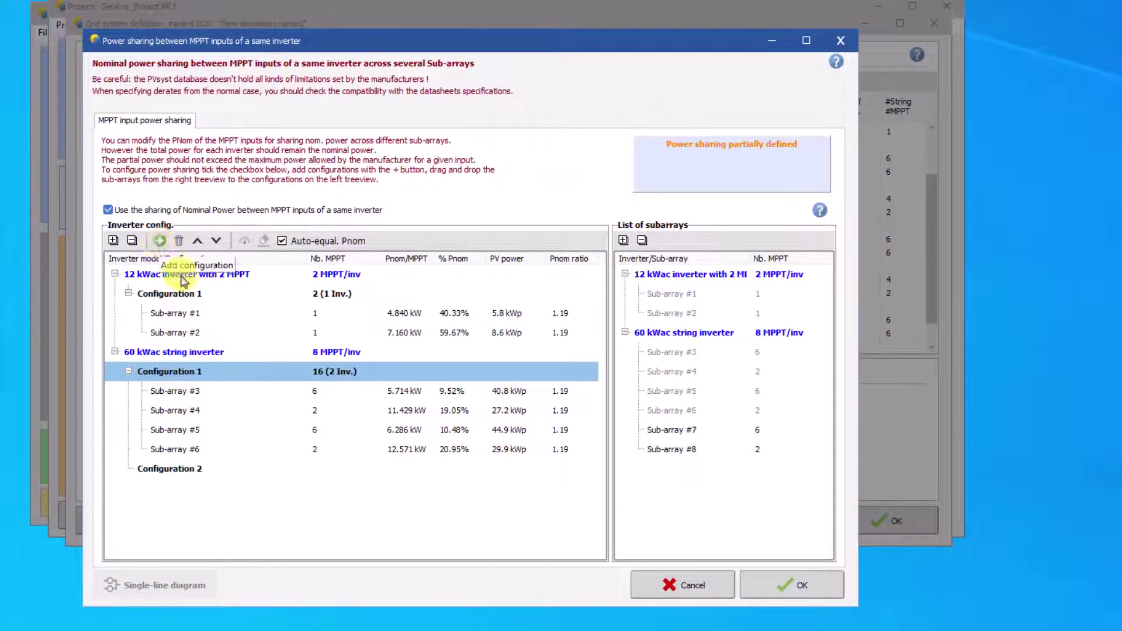
pyautogui.moveTo(650, 428); pyautogui.dragTo(187, 476)
pyautogui.moveTo(659, 457); pyautogui.dragTo(264, 470)
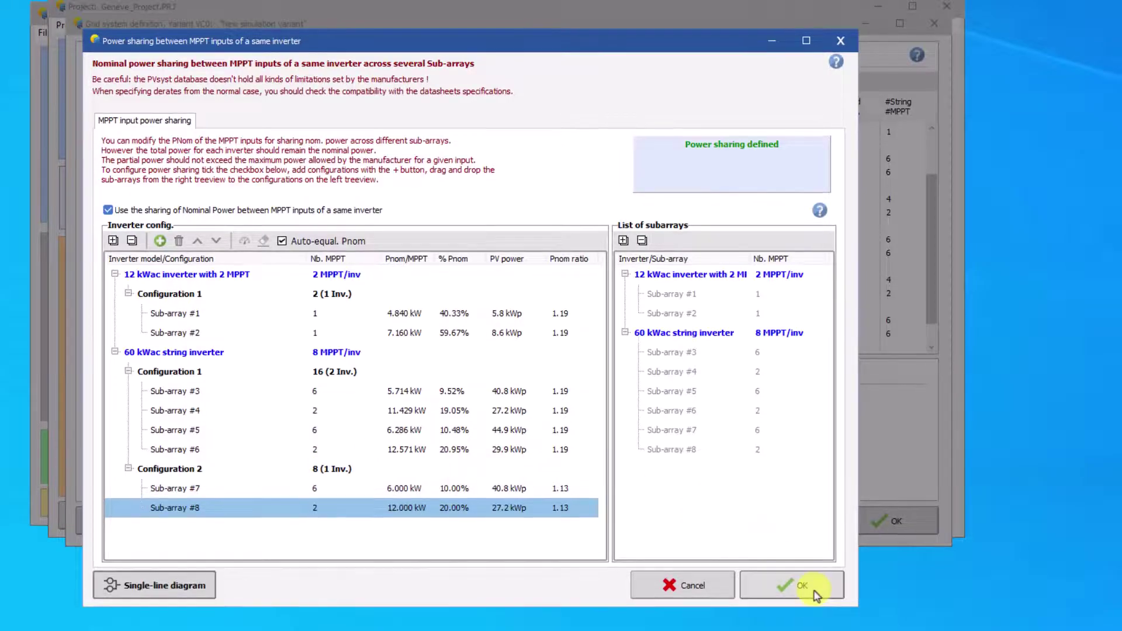
pyautogui.click(791, 584)
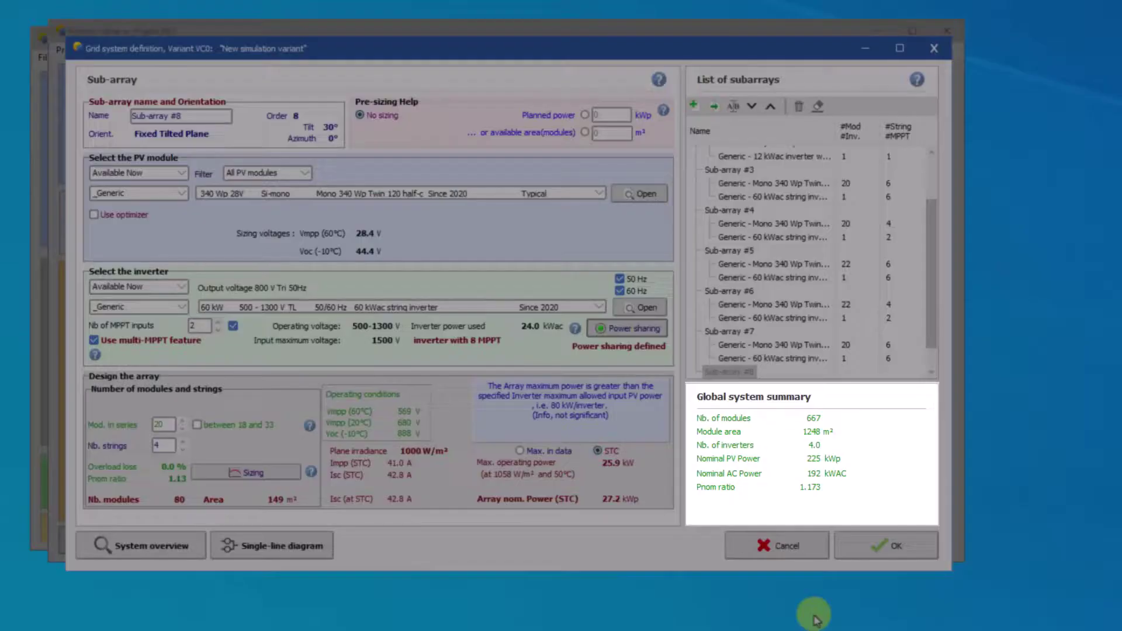